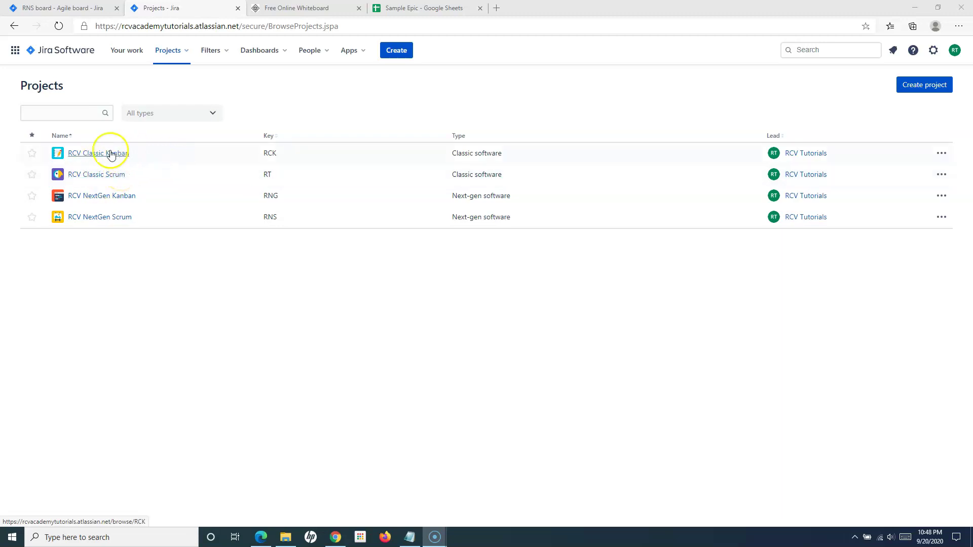
Open the Swimlanes settings of the RCV Classic Scrum project's RT board and read what a swimlane is.
{"action": "left_click", "coordinate": [104, 179]}
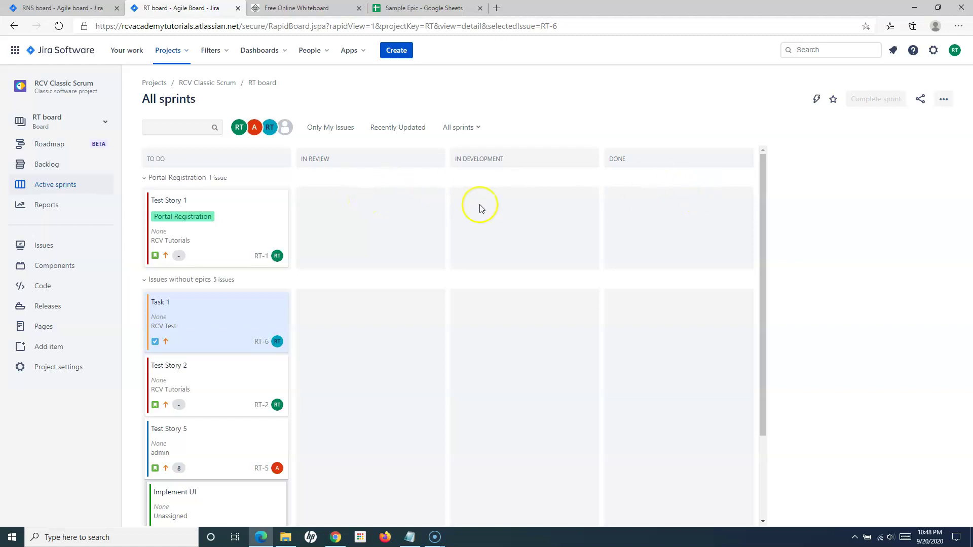
{"action": "left_click", "coordinate": [944, 103]}
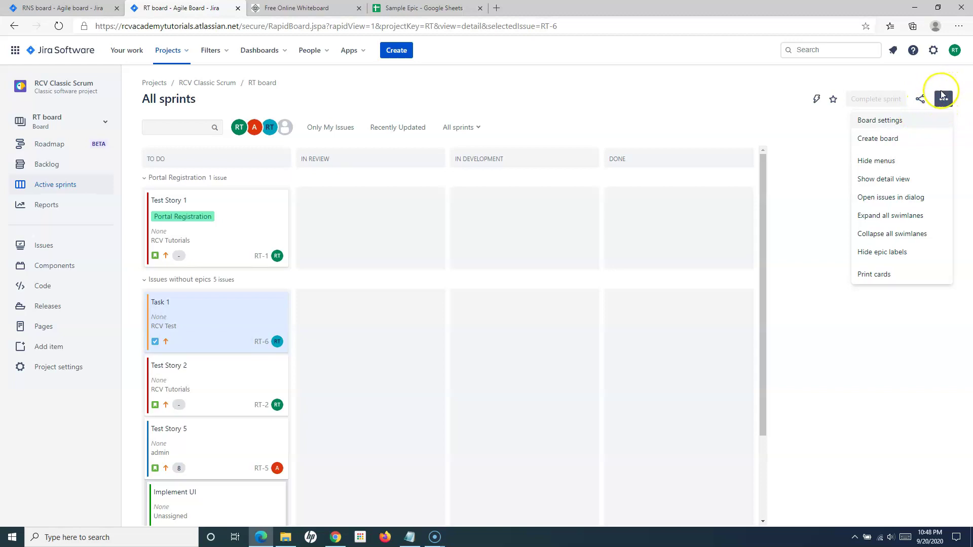
{"action": "left_click", "coordinate": [895, 122]}
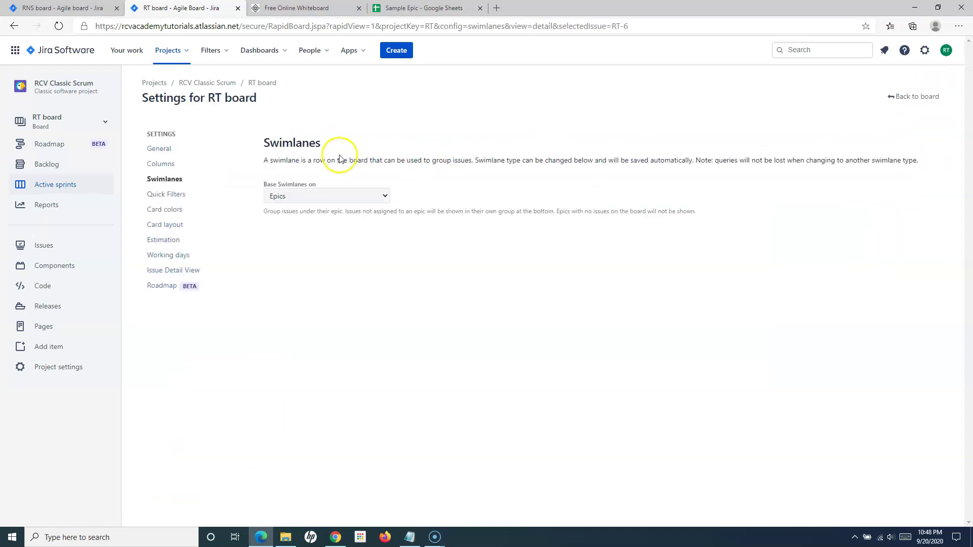
{"action": "left_click", "coordinate": [166, 181]}
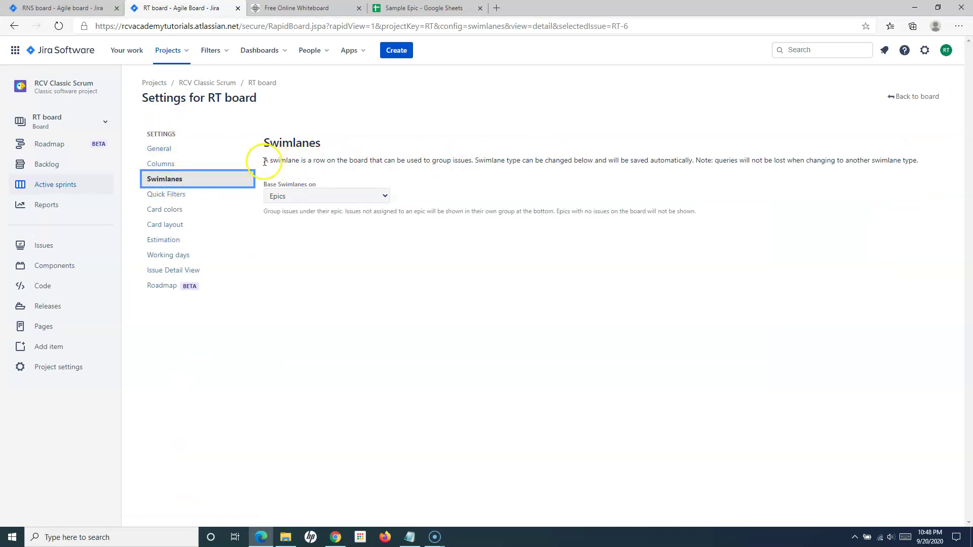
{"action": "left_click_drag", "start_coordinate": [264, 161], "coordinate": [469, 160]}
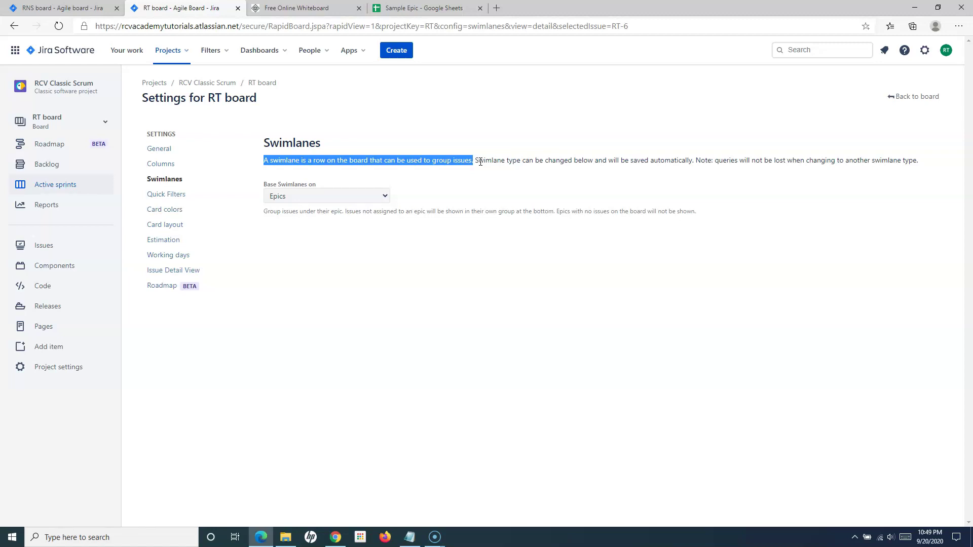
{"action": "left_click", "coordinate": [316, 175]}
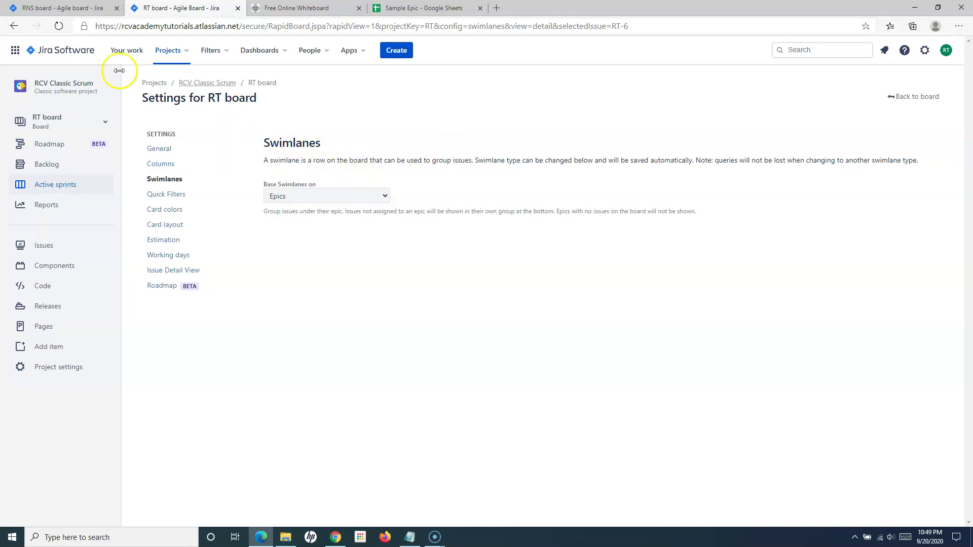
{"action": "left_click", "coordinate": [160, 183]}
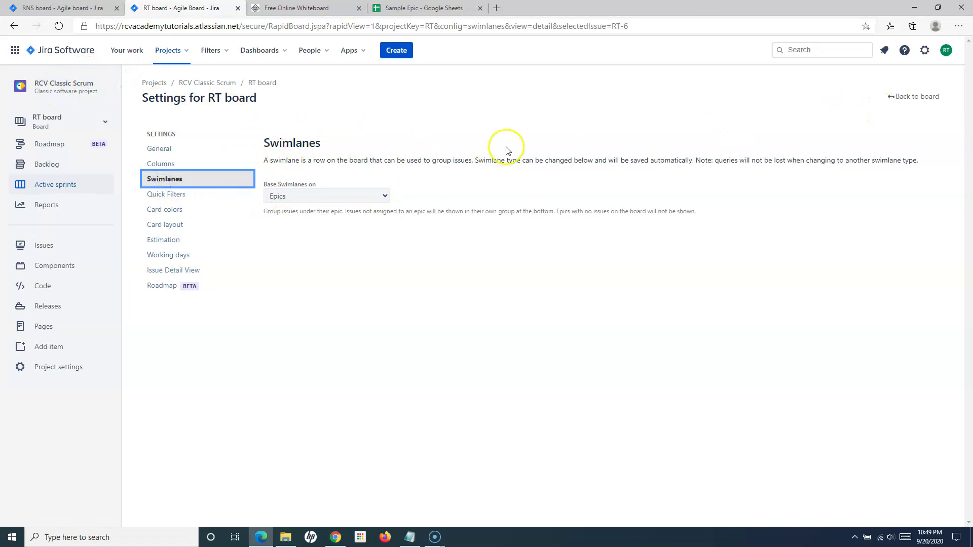
Set the RT board's base swimlanes to None, check the ungrouped sprint board, and close the issue details of Task 1.
{"action": "left_click", "coordinate": [344, 194]}
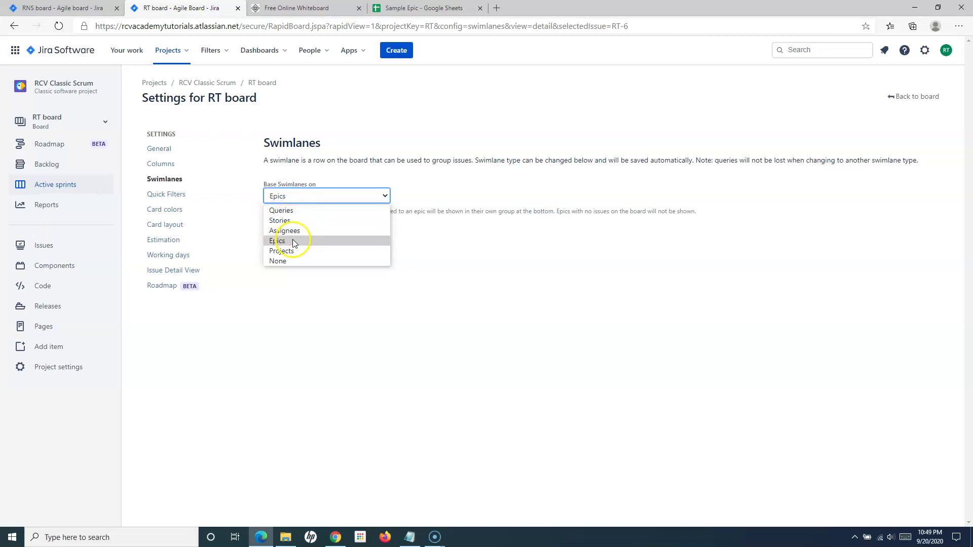
{"action": "left_click", "coordinate": [285, 263]}
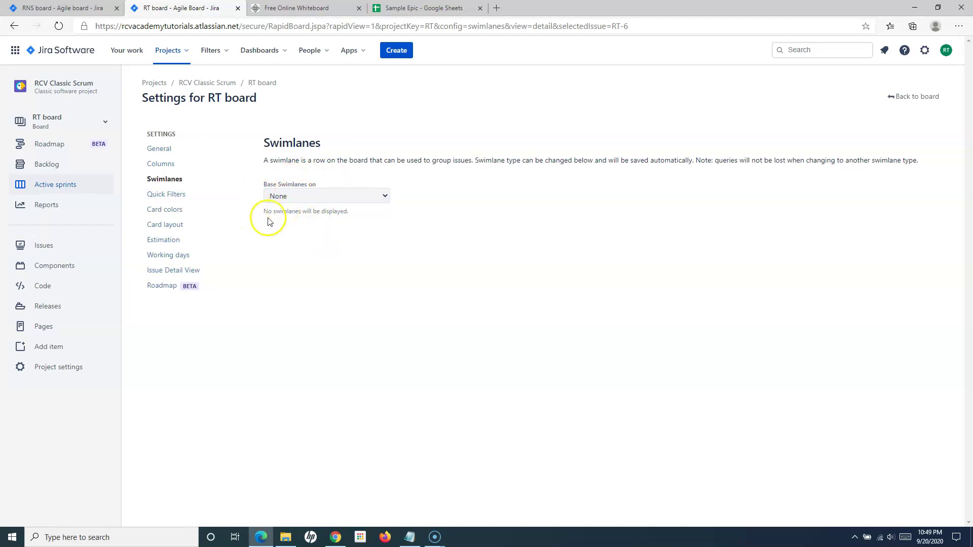
{"action": "left_click", "coordinate": [895, 97]}
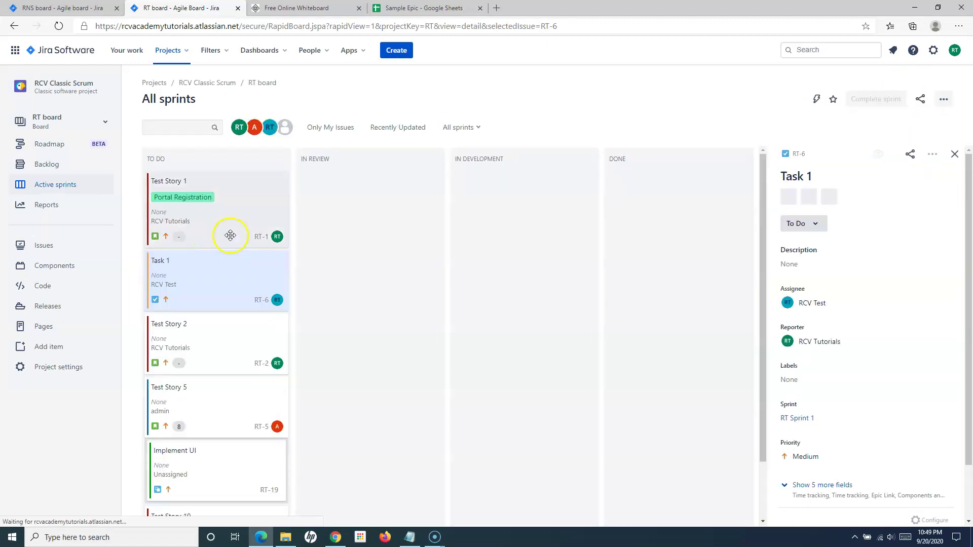
{"action": "scroll", "coordinate": [211, 460], "scroll_direction": "down", "scroll_amount": 2}
{"action": "scroll", "coordinate": [210, 460], "scroll_direction": "up", "scroll_amount": 2}
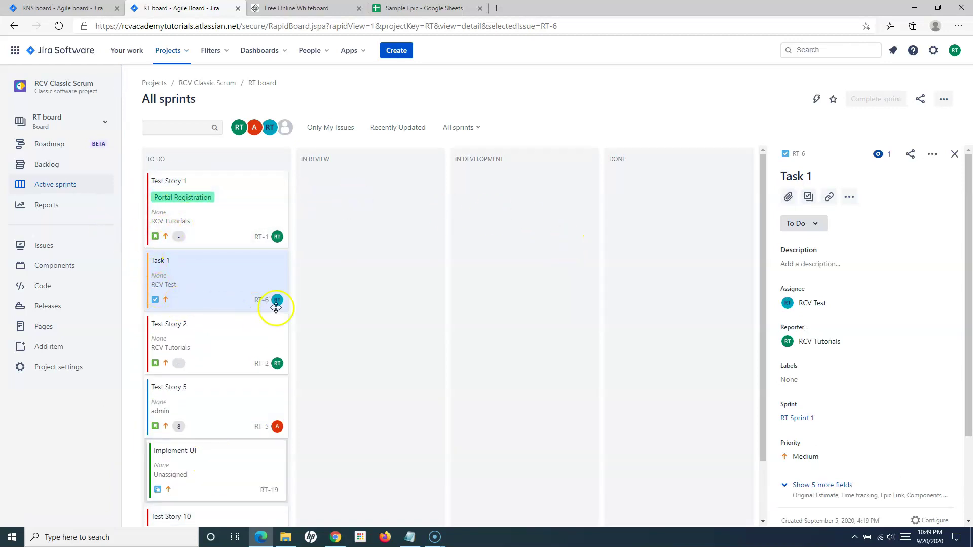
{"action": "left_click", "coordinate": [955, 155]}
In the RT board's settings, base the swimlanes on Assignees.
{"action": "left_click", "coordinate": [944, 100]}
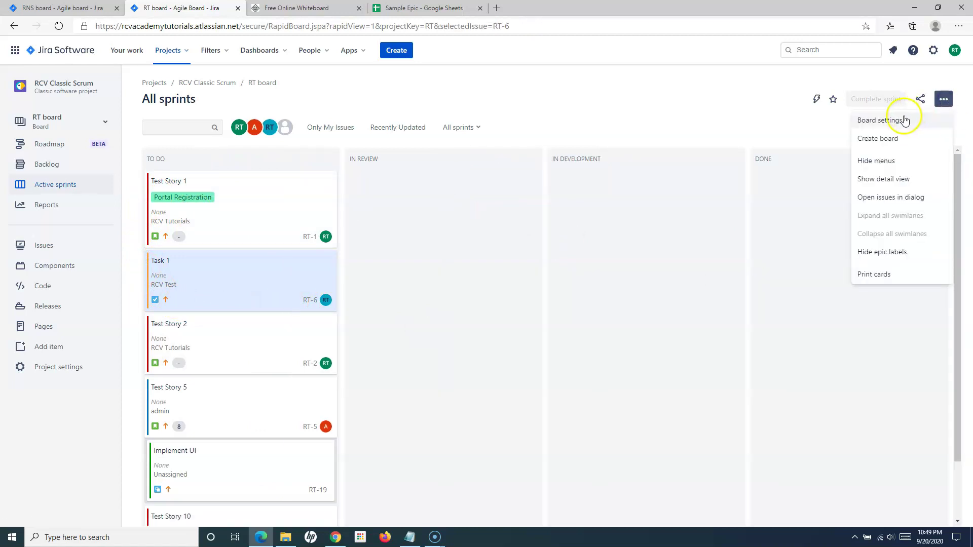
{"action": "left_click", "coordinate": [881, 120]}
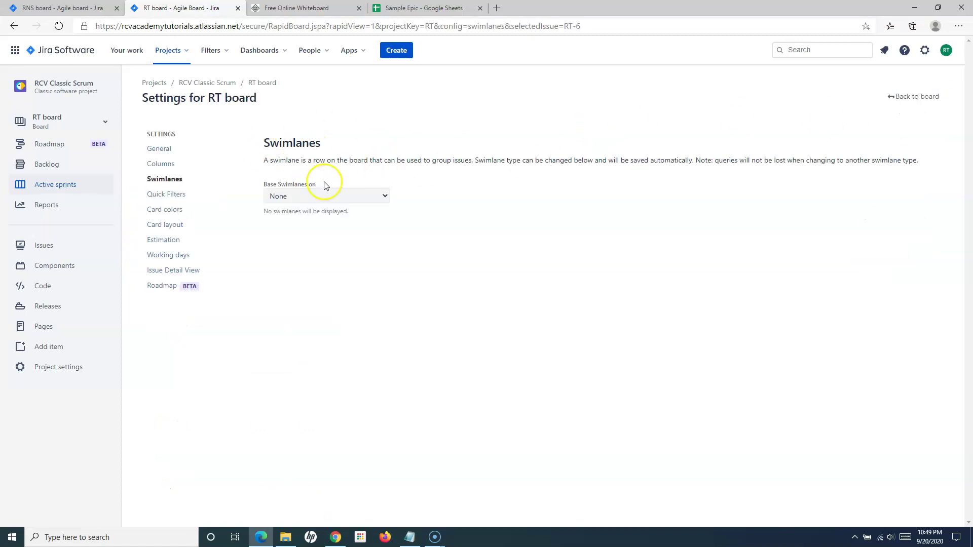
{"action": "left_click", "coordinate": [362, 195]}
{"action": "left_click", "coordinate": [339, 234]}
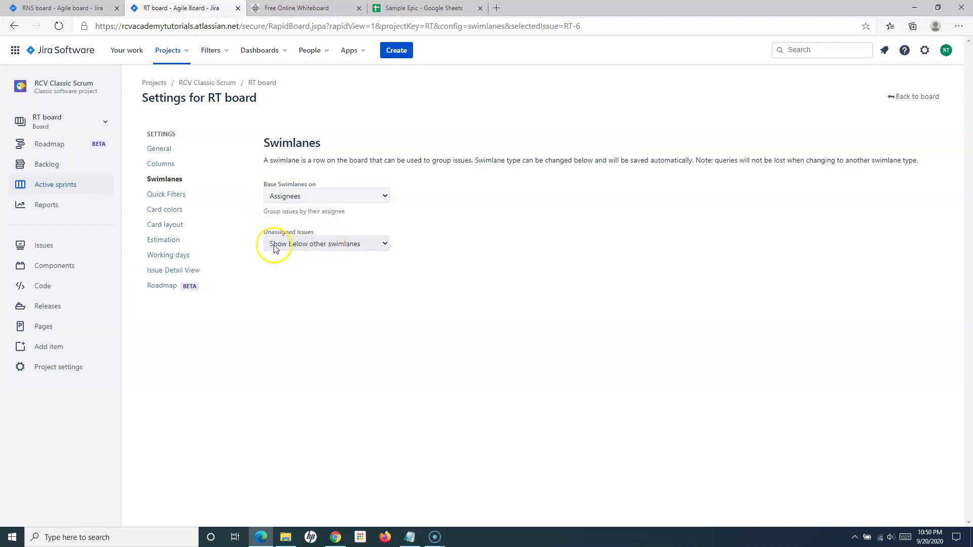
Set unassigned issues to show above other swimlanes and return to the RT board.
{"action": "left_click", "coordinate": [334, 244]}
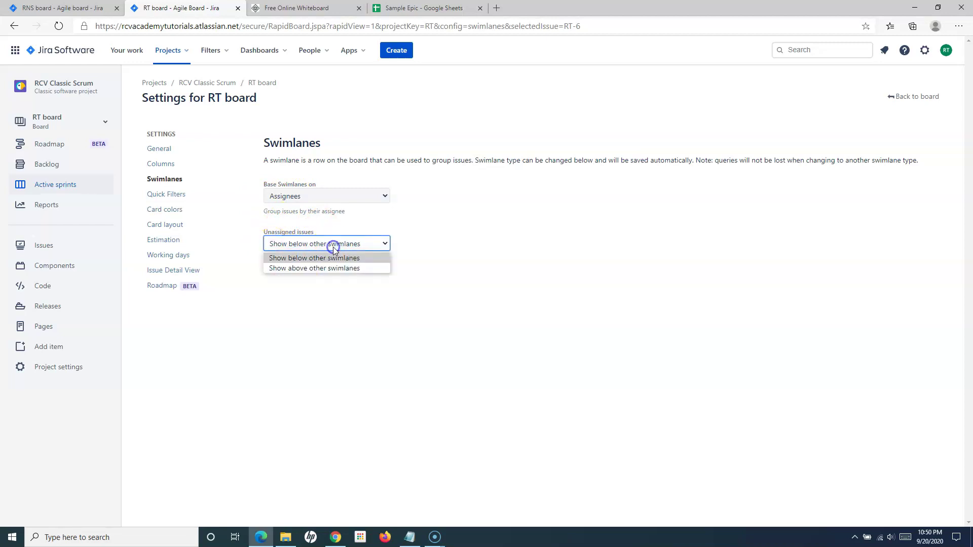
{"action": "left_click", "coordinate": [303, 271]}
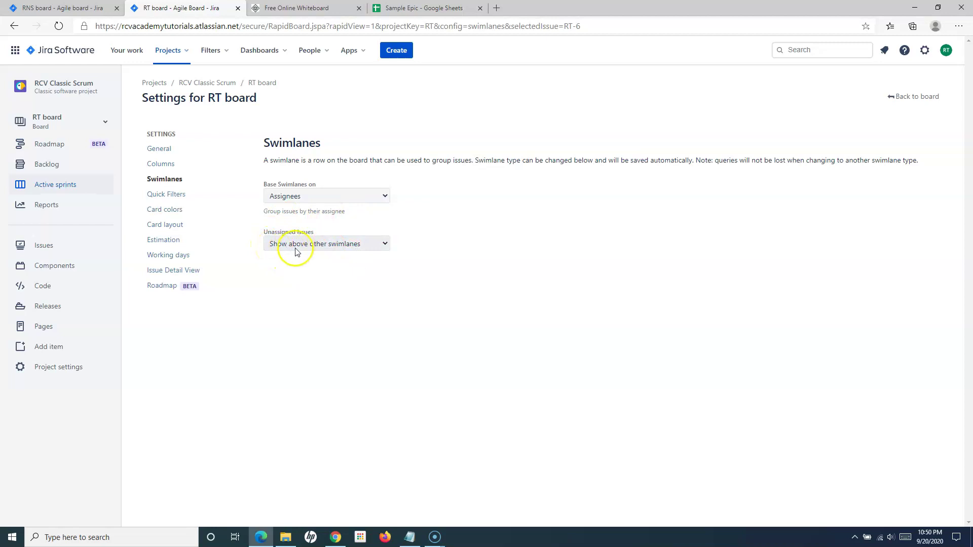
{"action": "left_click", "coordinate": [365, 272]}
{"action": "left_click", "coordinate": [913, 96]}
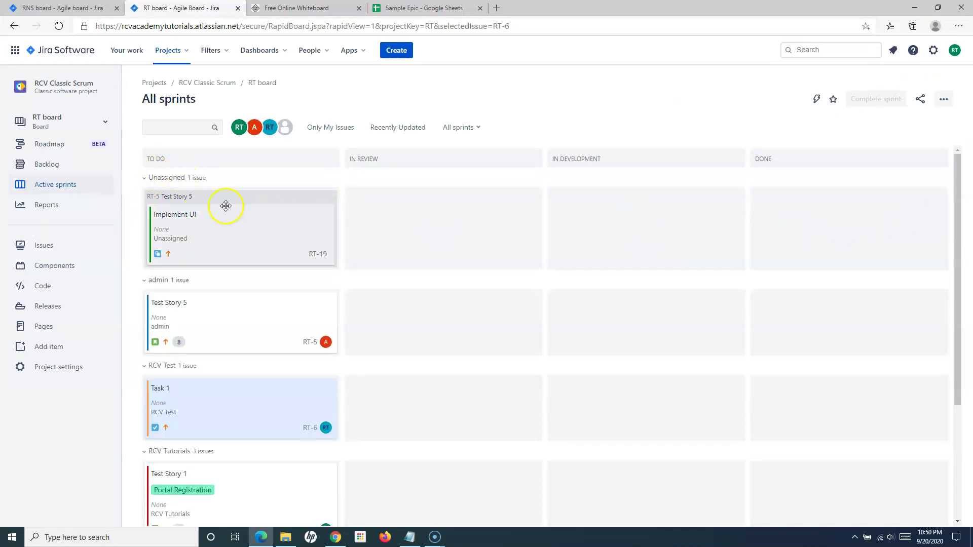
Collapse the Unassigned, admin, RCV Test and RCV Tutorials swimlanes on the sprint board.
{"action": "left_click", "coordinate": [144, 180]}
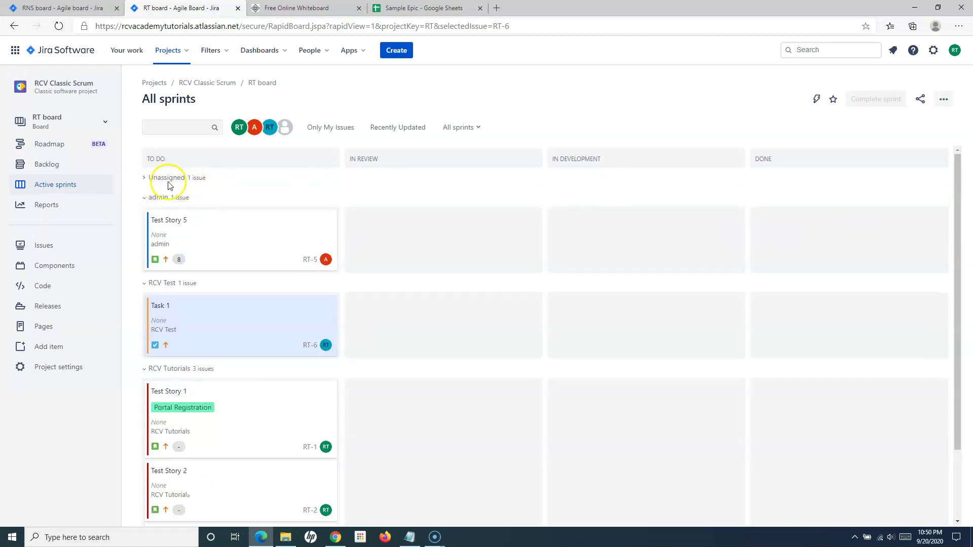
{"action": "left_click", "coordinate": [144, 201]}
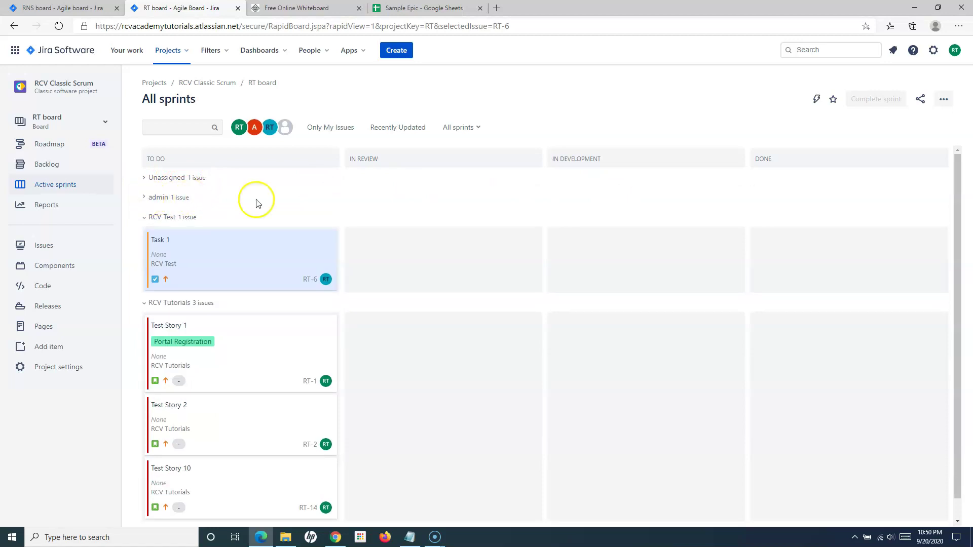
{"action": "left_click", "coordinate": [144, 217]}
{"action": "left_click", "coordinate": [144, 239]}
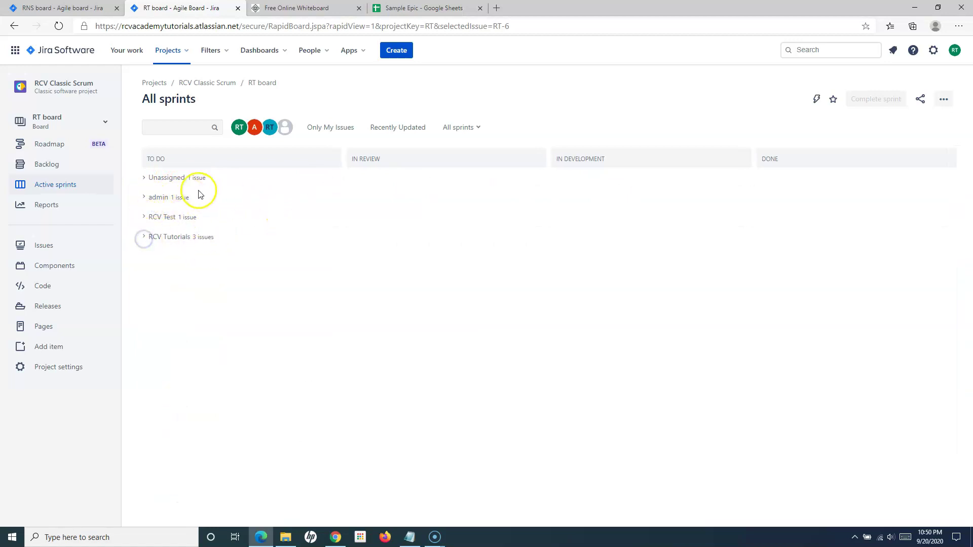
Expand the RCV Tutorials and RCV Test swimlanes to view their issues, and collapse them again.
{"action": "left_click", "coordinate": [144, 239]}
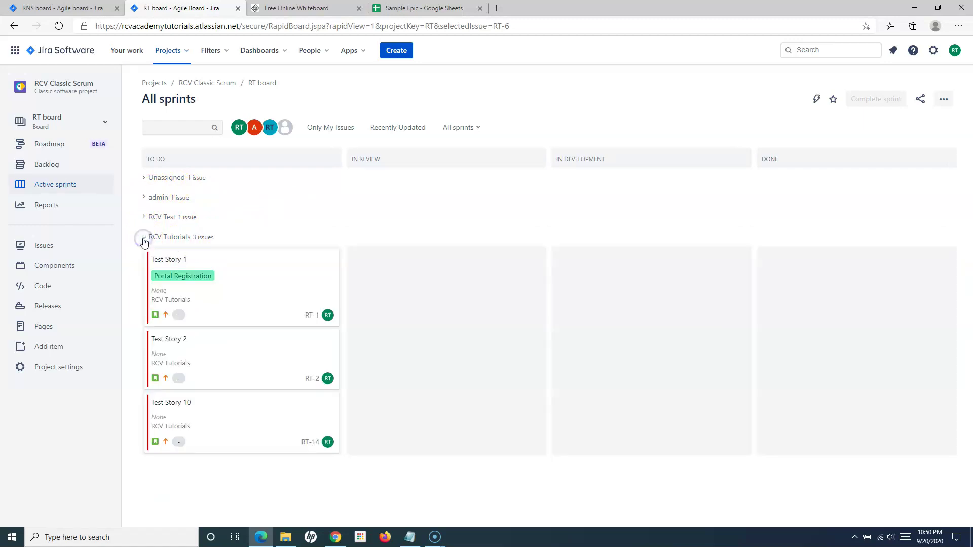
{"action": "left_click", "coordinate": [144, 218]}
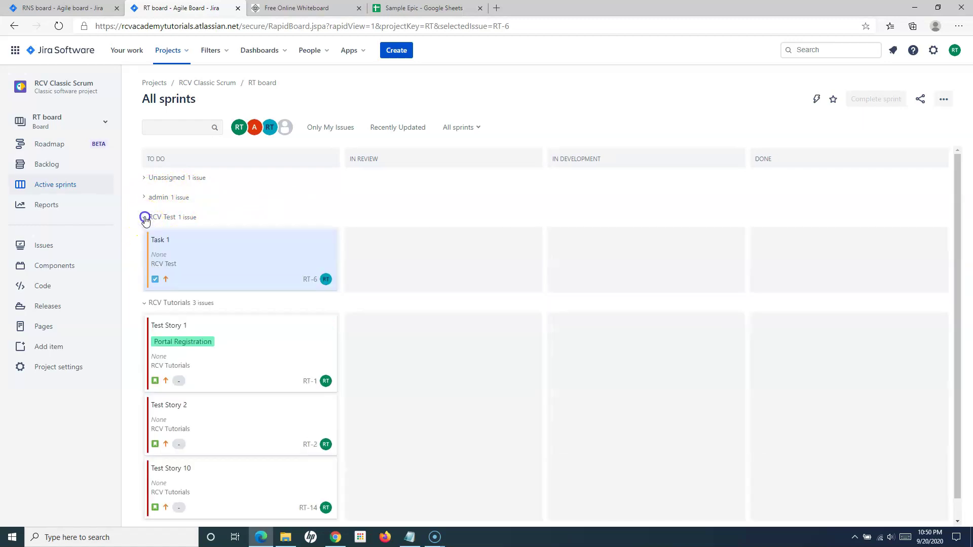
{"action": "left_click", "coordinate": [144, 217]}
{"action": "left_click", "coordinate": [145, 238]}
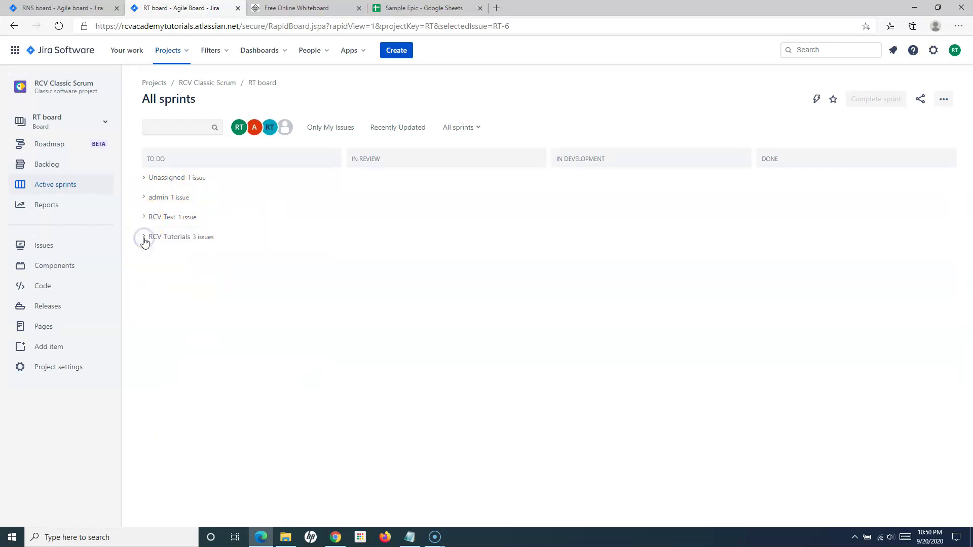
{"action": "left_click", "coordinate": [144, 239]}
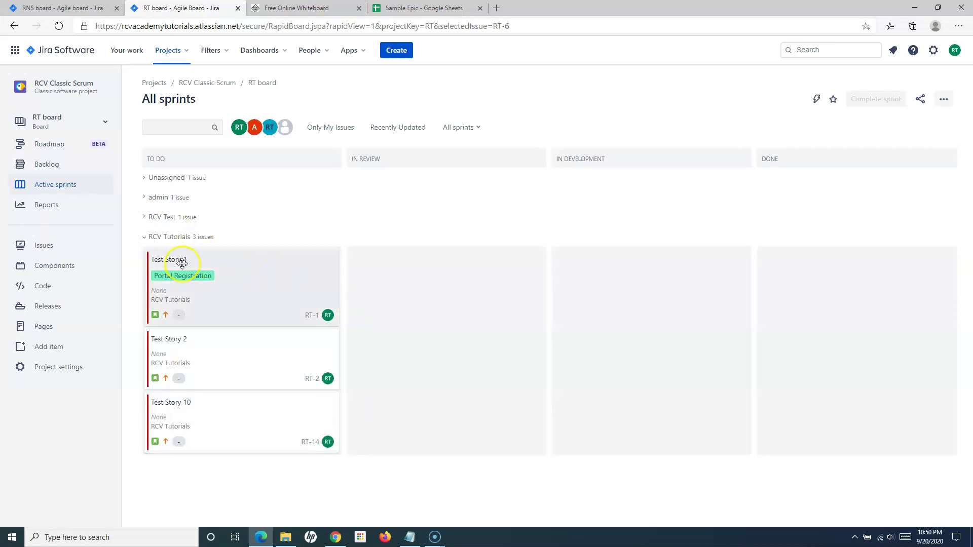
{"action": "left_click", "coordinate": [145, 239]}
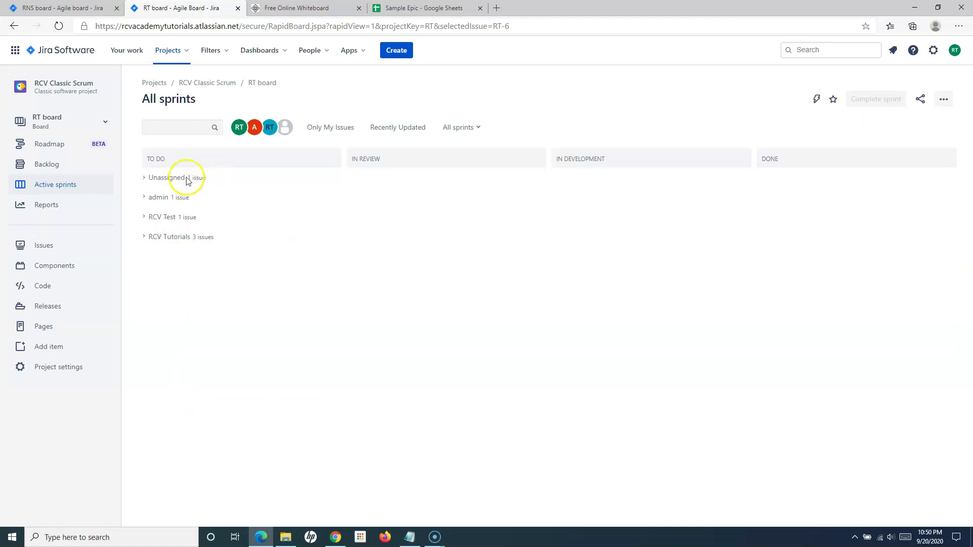
Reopen the RT board's Swimlanes settings to review its grouping options.
{"action": "left_click", "coordinate": [945, 103]}
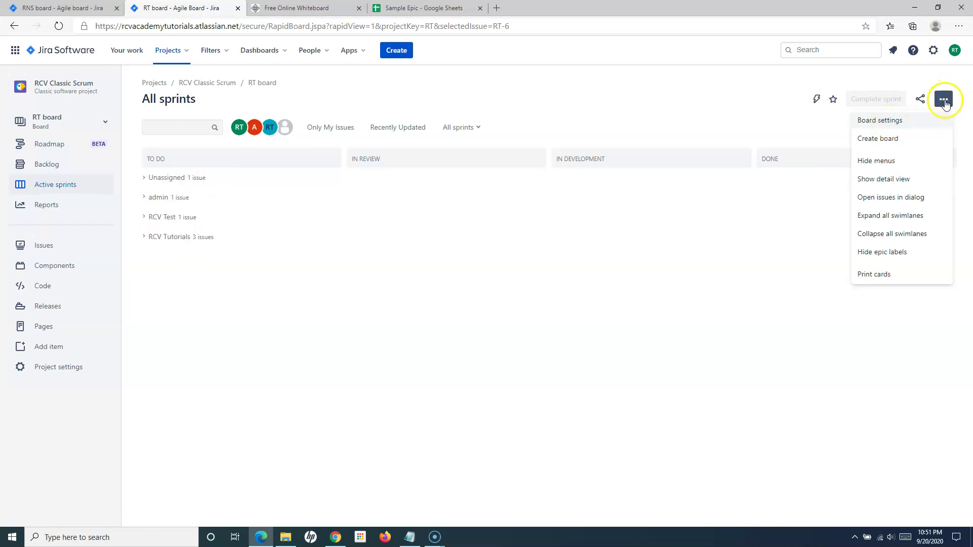
{"action": "left_click", "coordinate": [934, 122]}
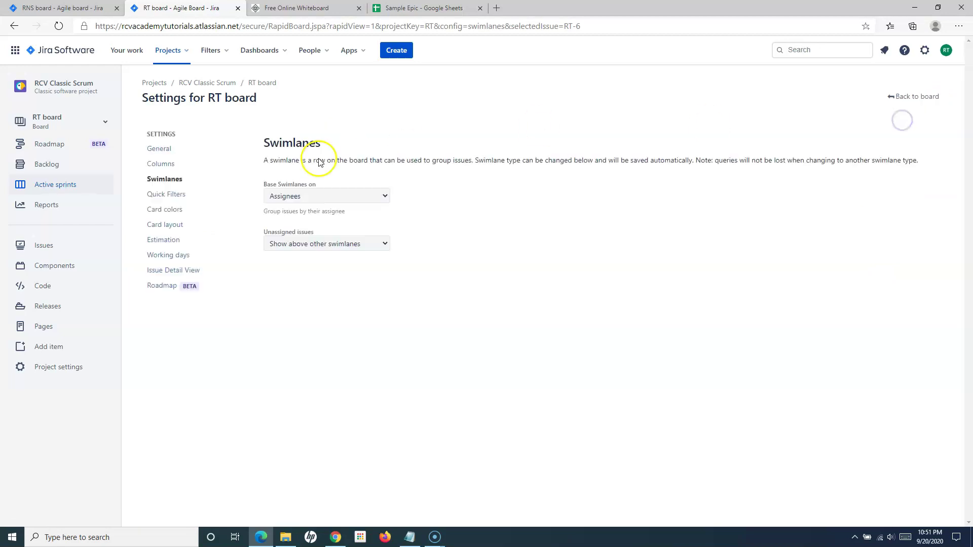
{"action": "left_click", "coordinate": [174, 182]}
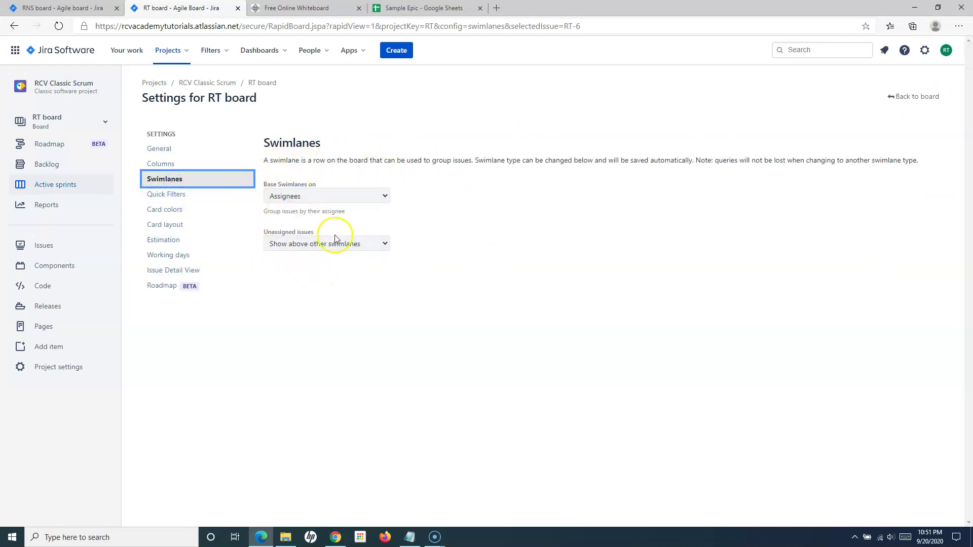
Go back to the project list and open the Kanban board of the RCV Classic Kanban project.
{"action": "left_click", "coordinate": [55, 49]}
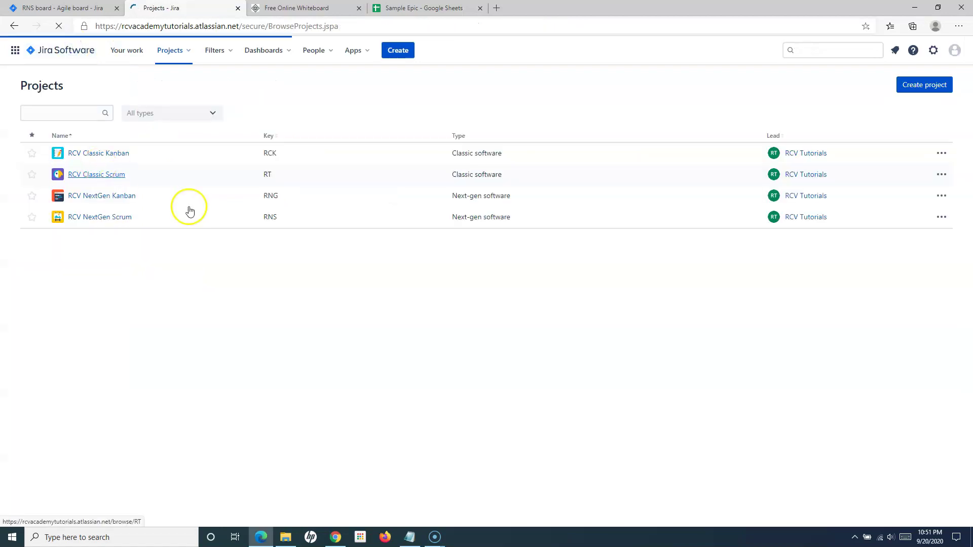
{"action": "left_click", "coordinate": [97, 155]}
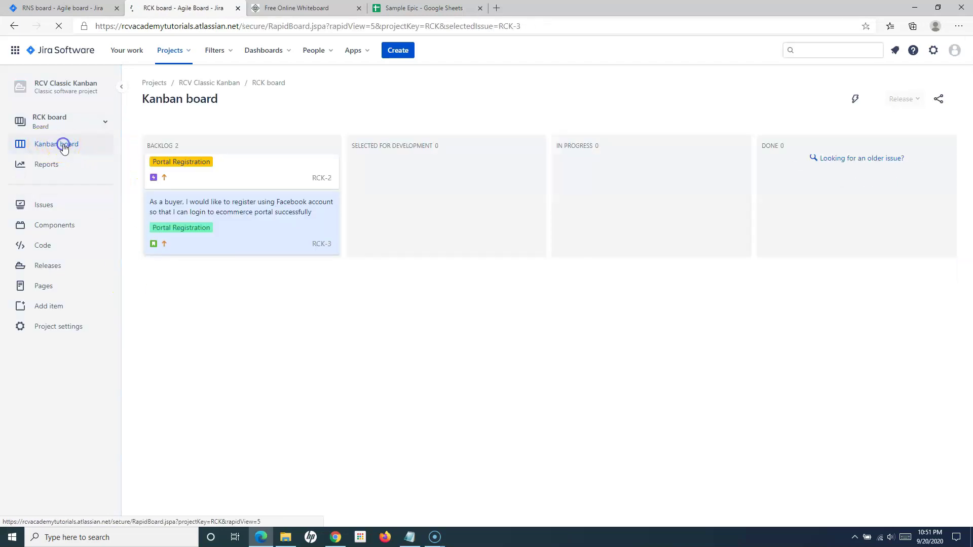
{"action": "left_click", "coordinate": [60, 146]}
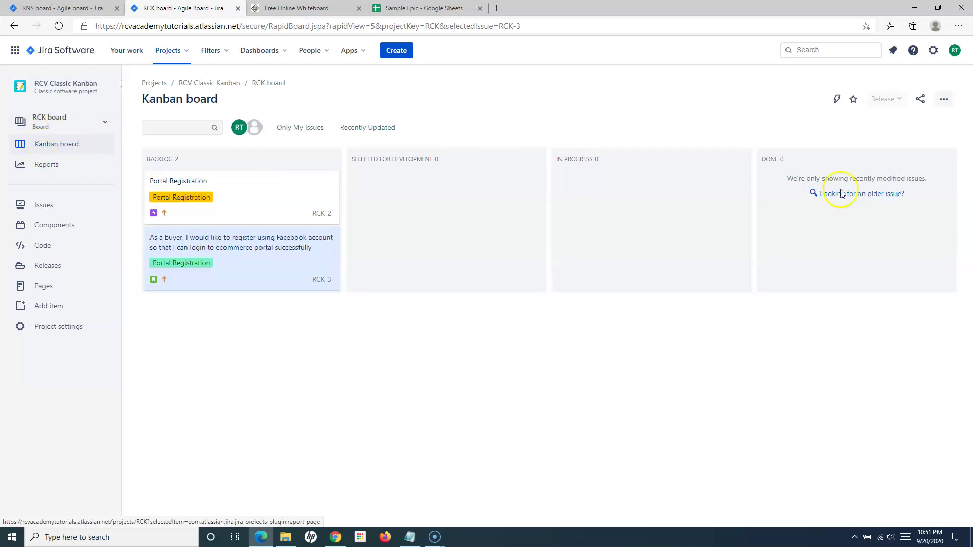
In the RCK board's settings, base the swimlanes on Stories.
{"action": "left_click", "coordinate": [946, 101]}
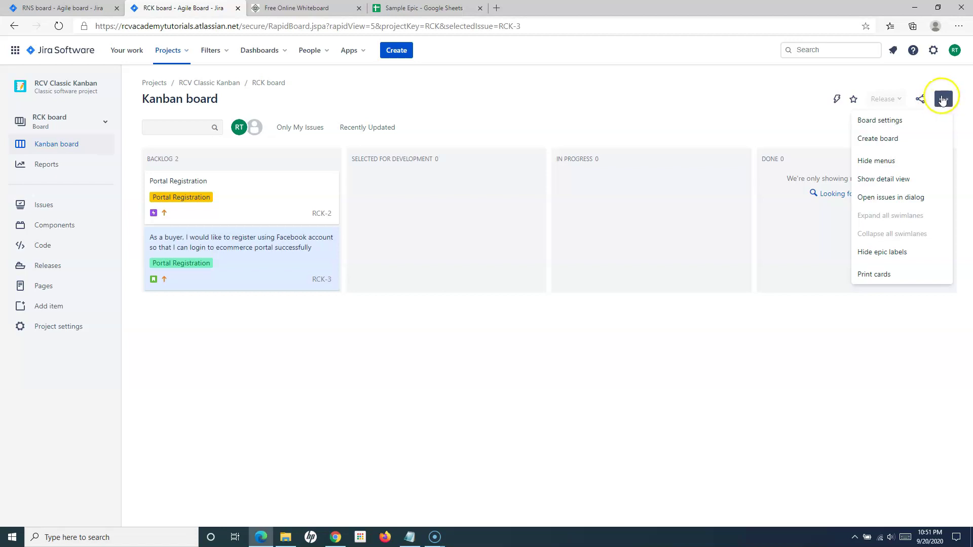
{"action": "left_click", "coordinate": [882, 120]}
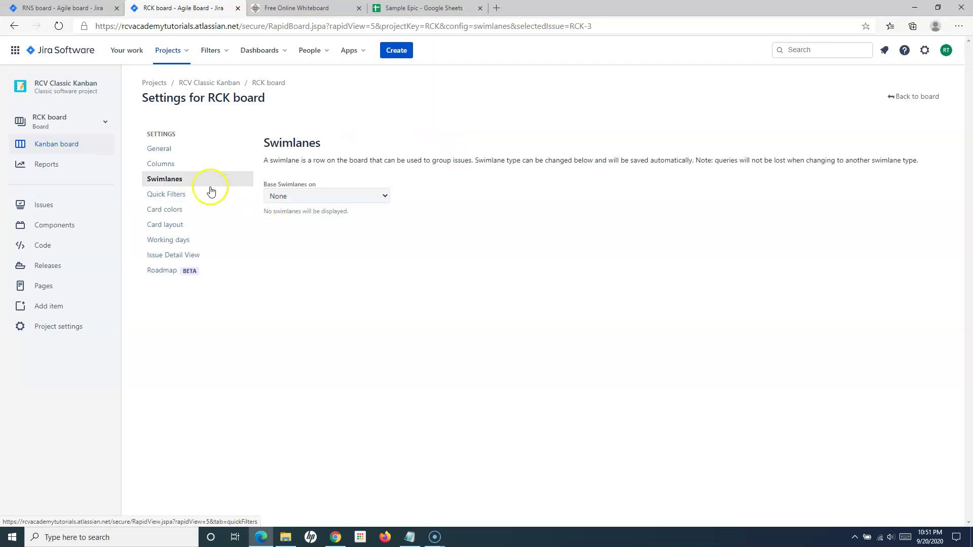
{"action": "left_click", "coordinate": [337, 195]}
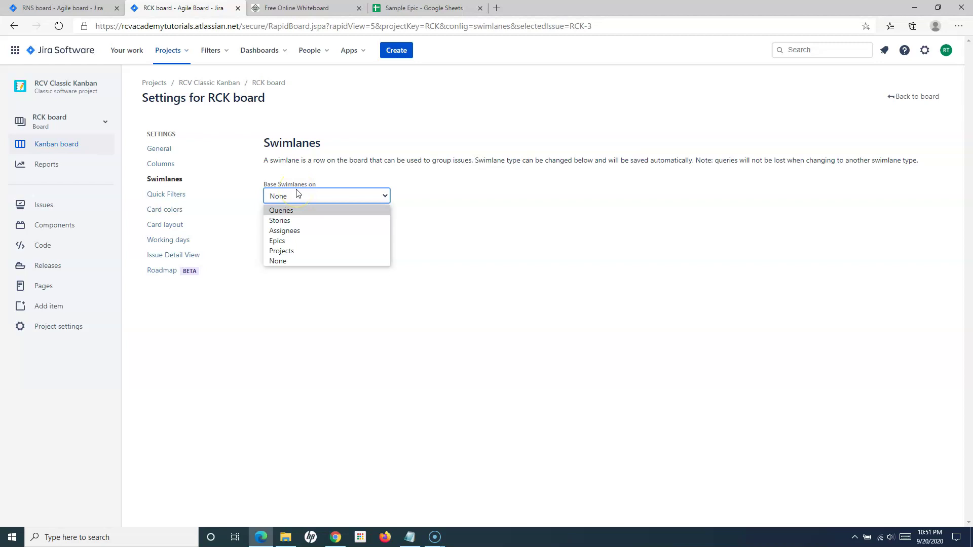
{"action": "left_click", "coordinate": [298, 225]}
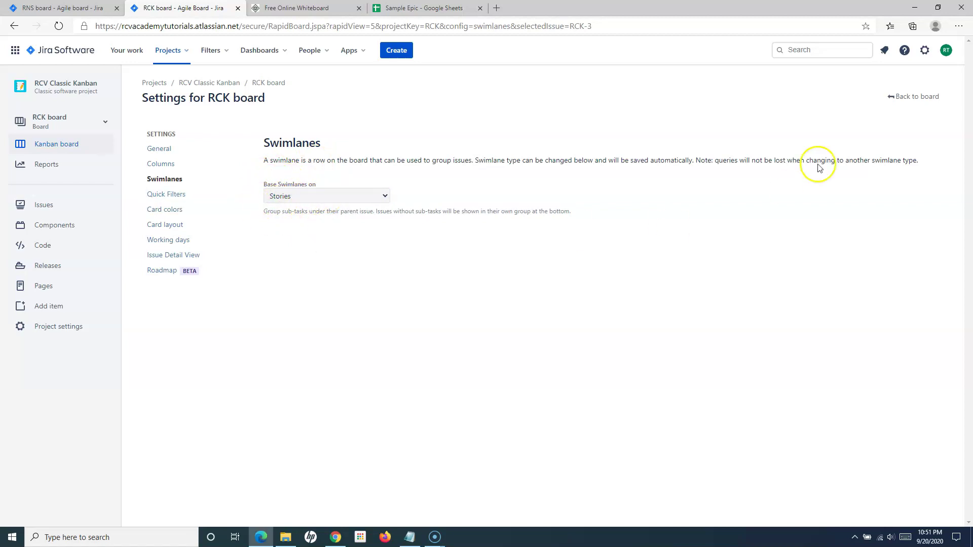
View the RCK board grouped by Stories, base its swimlanes on Epics in the board settings, and return to the board.
{"action": "left_click", "coordinate": [912, 97]}
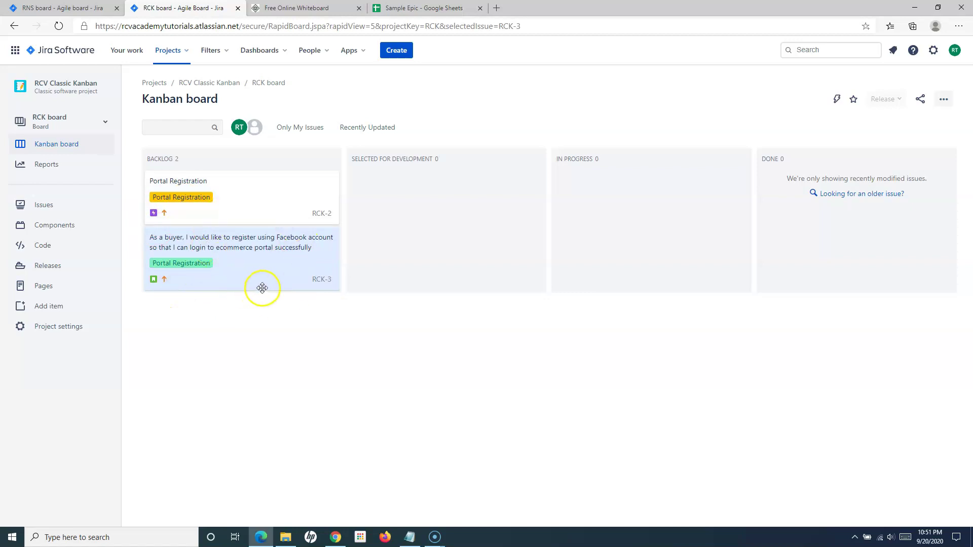
{"action": "left_click", "coordinate": [942, 101]}
{"action": "left_click", "coordinate": [891, 120]}
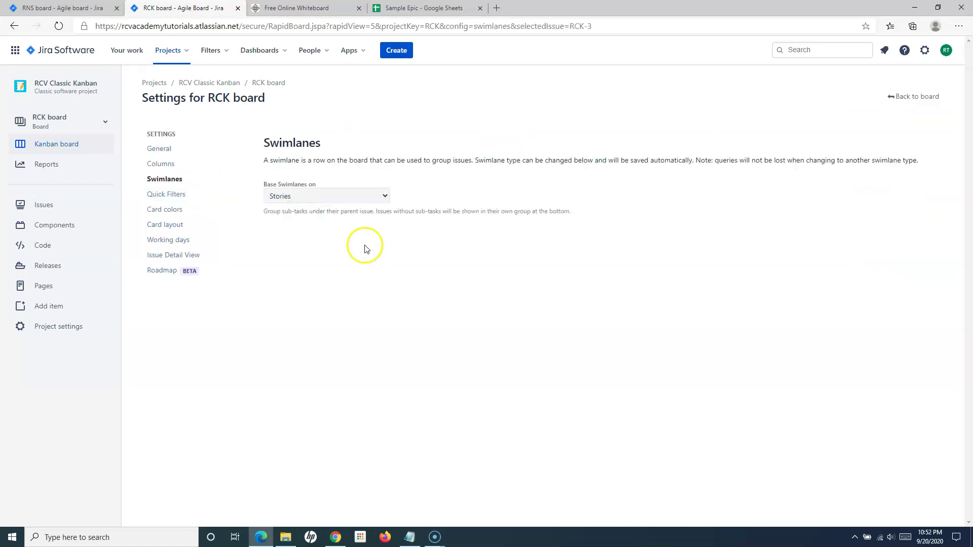
{"action": "left_click", "coordinate": [302, 195]}
{"action": "left_click", "coordinate": [298, 241]}
{"action": "left_click", "coordinate": [910, 98]}
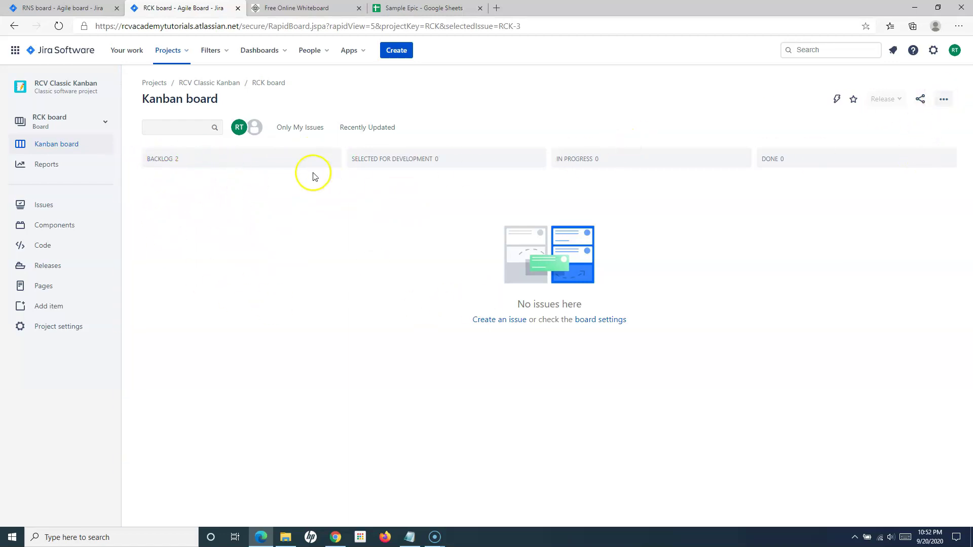
In the RCK board's settings, try Projects as the swimlane basis, settle on Assignees, and return to the board.
{"action": "left_click", "coordinate": [944, 99]}
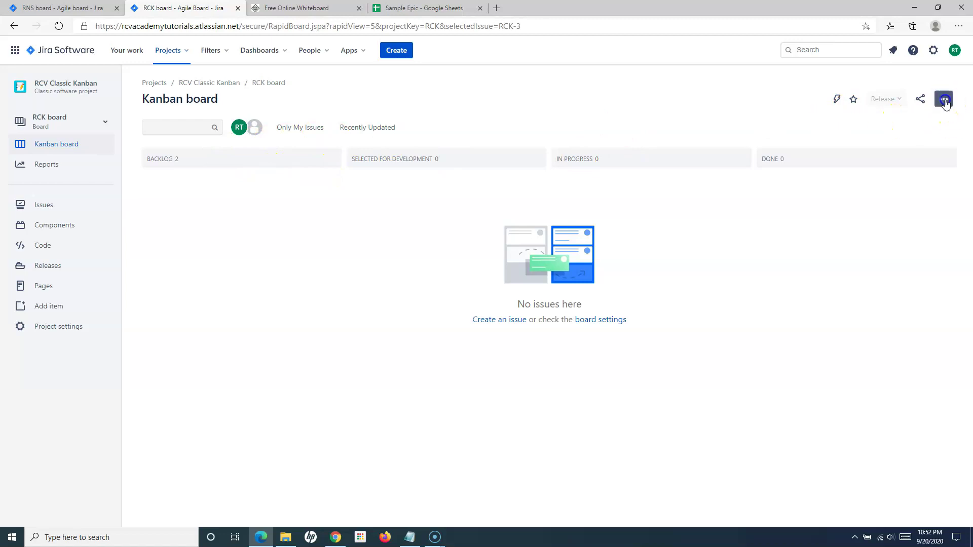
{"action": "left_click", "coordinate": [893, 125]}
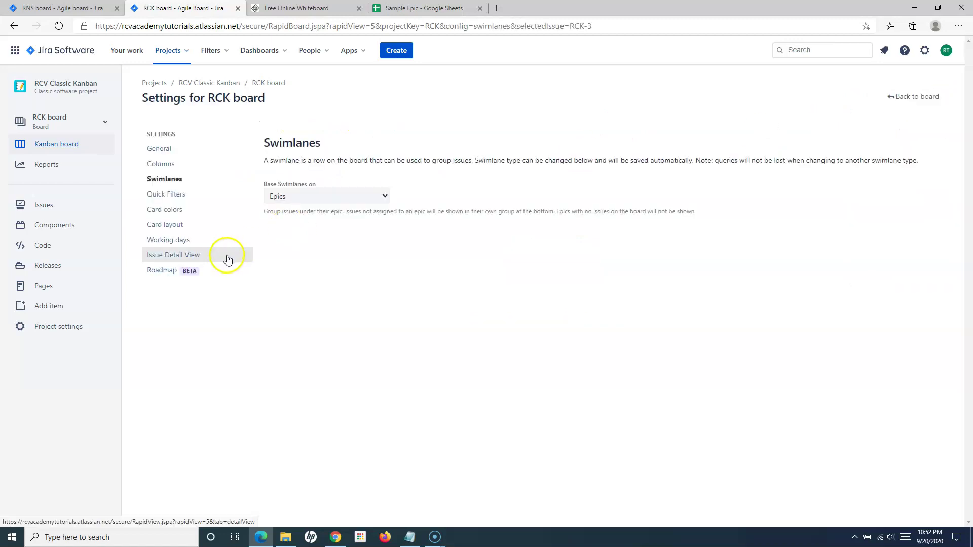
{"action": "left_click", "coordinate": [324, 197]}
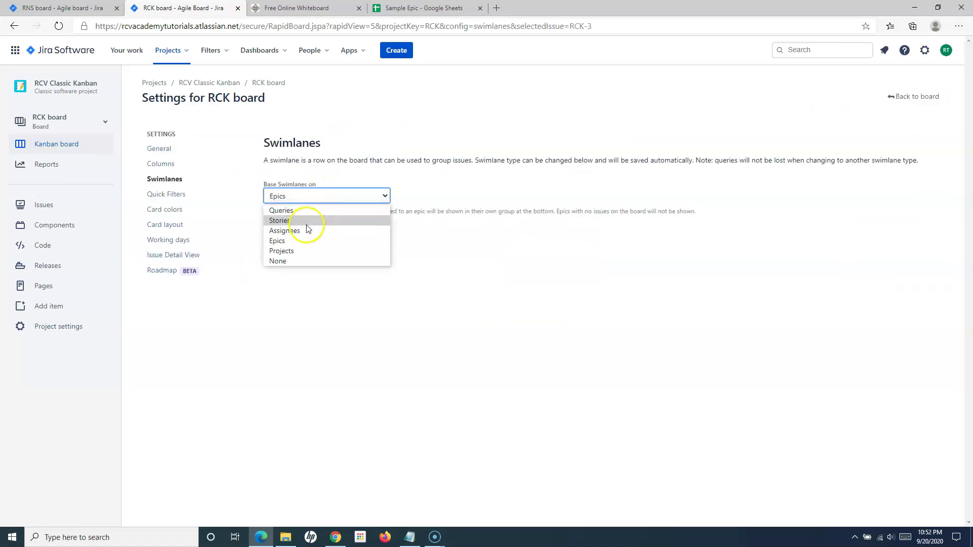
{"action": "left_click", "coordinate": [290, 251]}
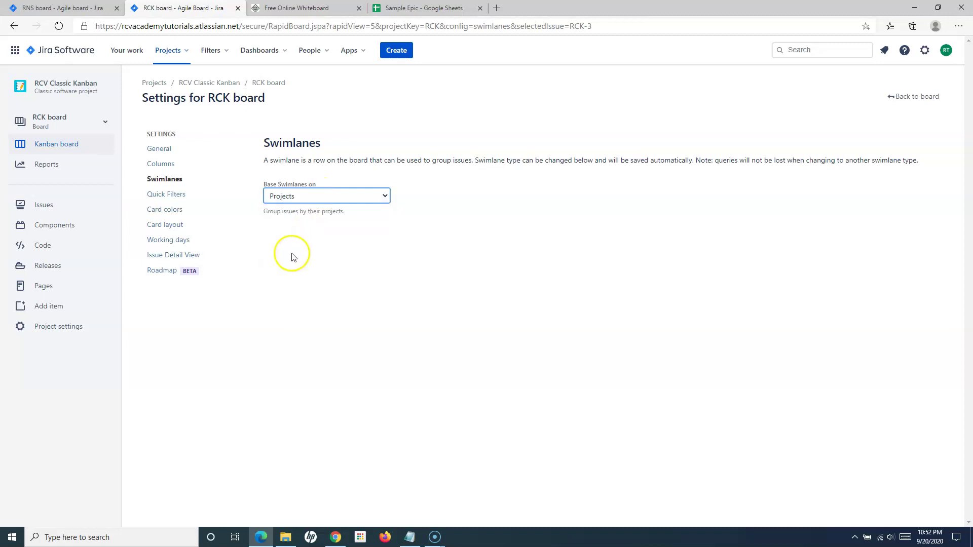
{"action": "left_click", "coordinate": [307, 196]}
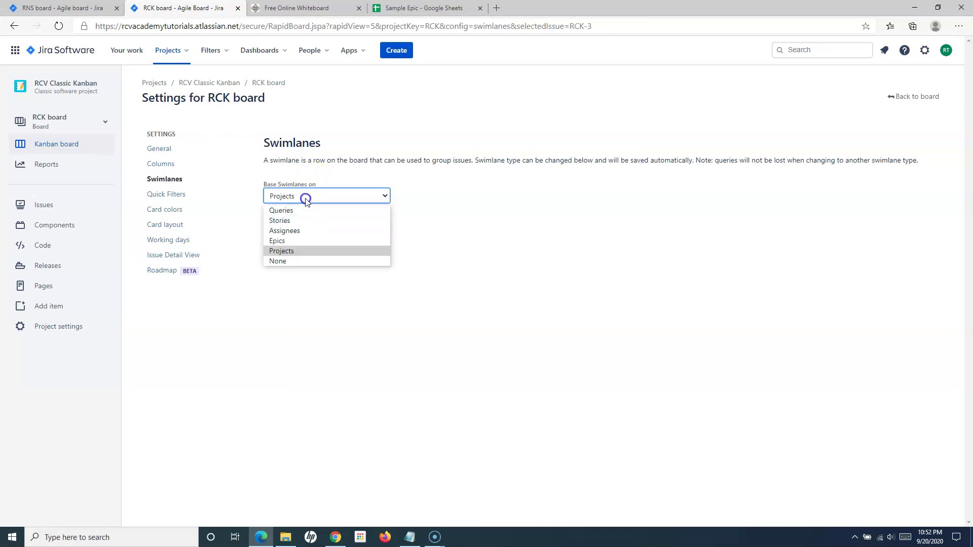
{"action": "left_click", "coordinate": [287, 228]}
{"action": "left_click", "coordinate": [913, 96]}
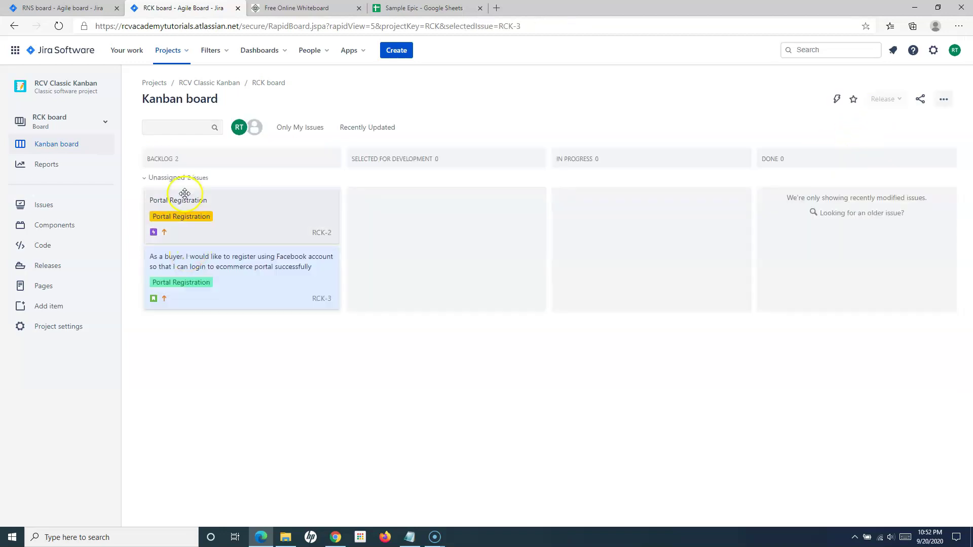
Collapse and re-expand the Unassigned swimlane on the Kanban board twice to examine its issues.
{"action": "left_click", "coordinate": [146, 180]}
{"action": "left_click", "coordinate": [145, 180]}
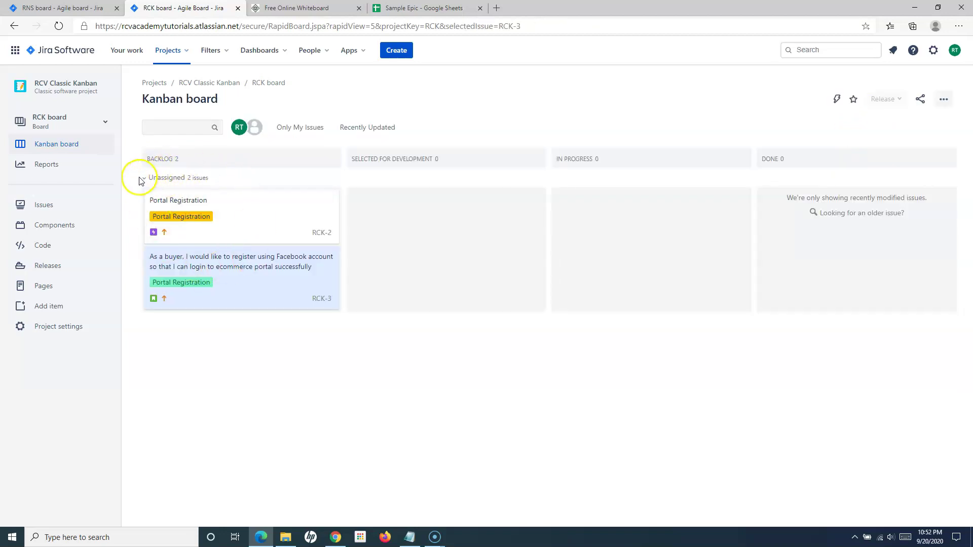
{"action": "left_click", "coordinate": [145, 181]}
{"action": "left_click", "coordinate": [145, 180]}
Assign story RCK-3 in the Unassigned swimlane to RCV Test and close its detail view.
{"action": "left_click", "coordinate": [238, 262]}
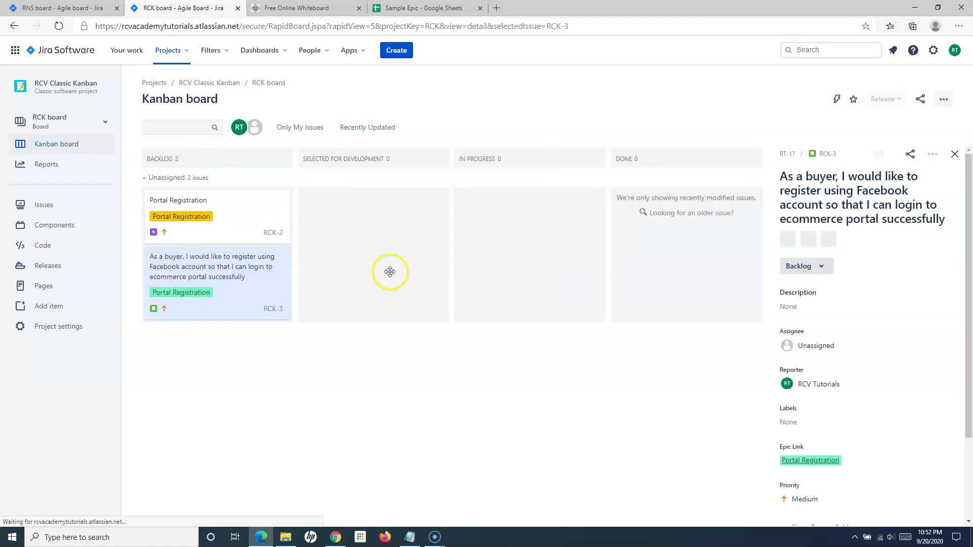
{"action": "left_click", "coordinate": [819, 347]}
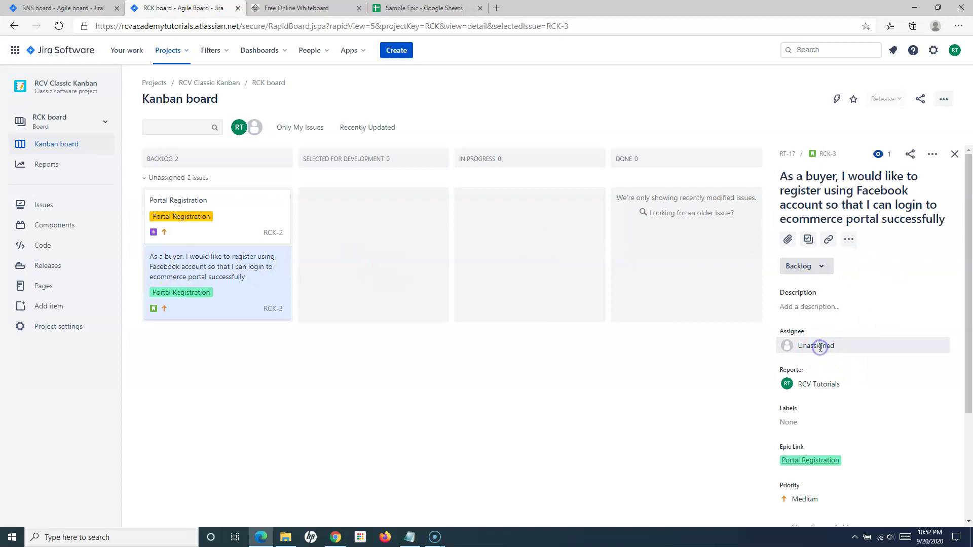
{"action": "left_click", "coordinate": [815, 384]}
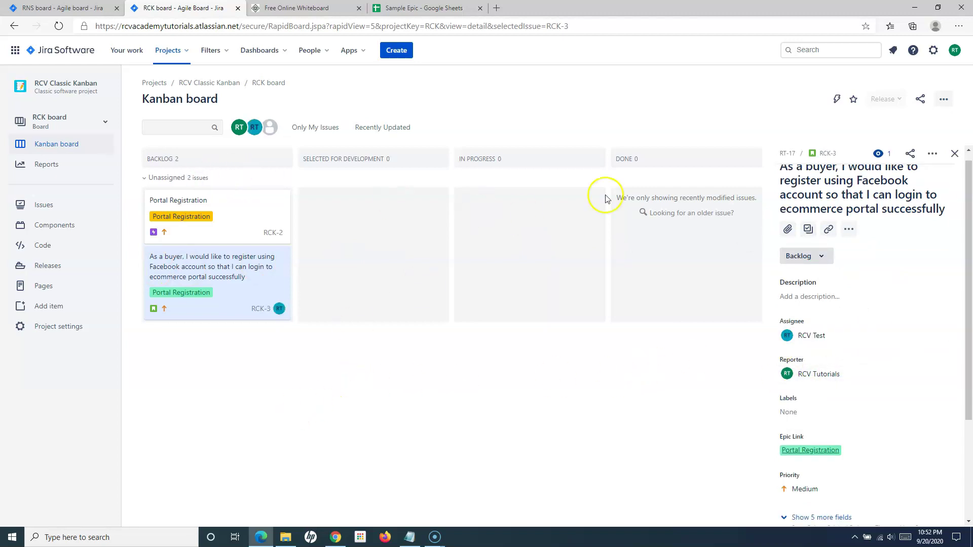
{"action": "left_click", "coordinate": [955, 154]}
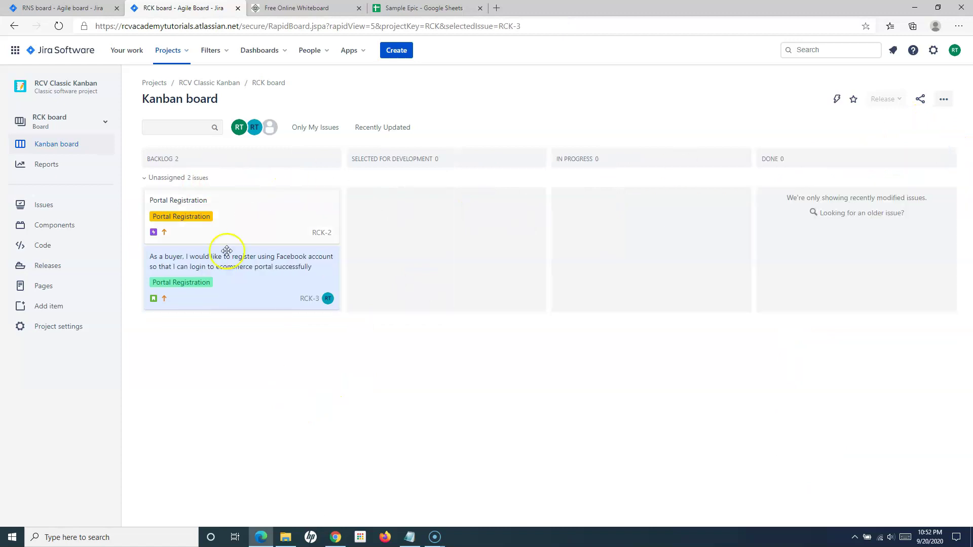
Refresh the Kanban board by visiting Reports and returning, and collapse and re-expand the RCV Test and Unassigned swimlanes.
{"action": "left_click", "coordinate": [41, 165]}
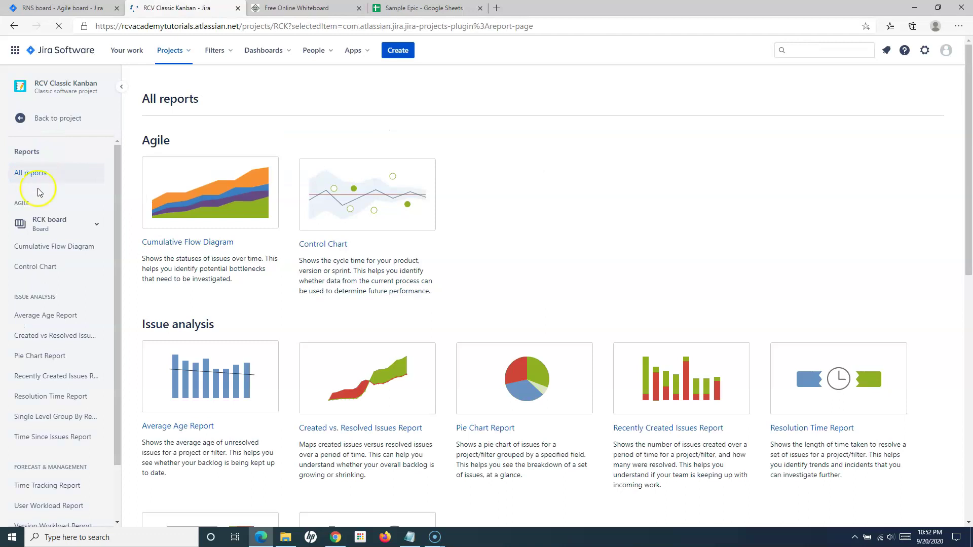
{"action": "left_click", "coordinate": [42, 144]}
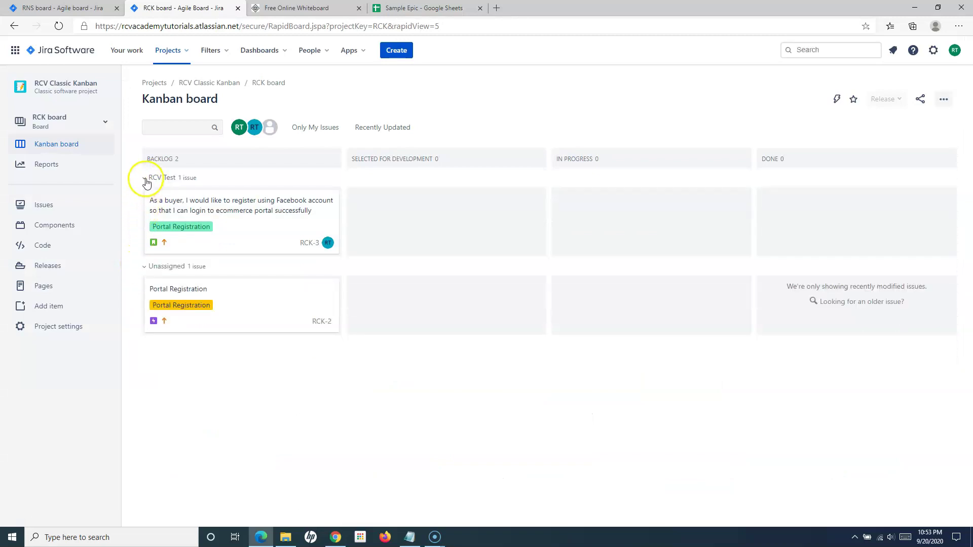
{"action": "left_click", "coordinate": [145, 181]}
{"action": "left_click", "coordinate": [145, 181]}
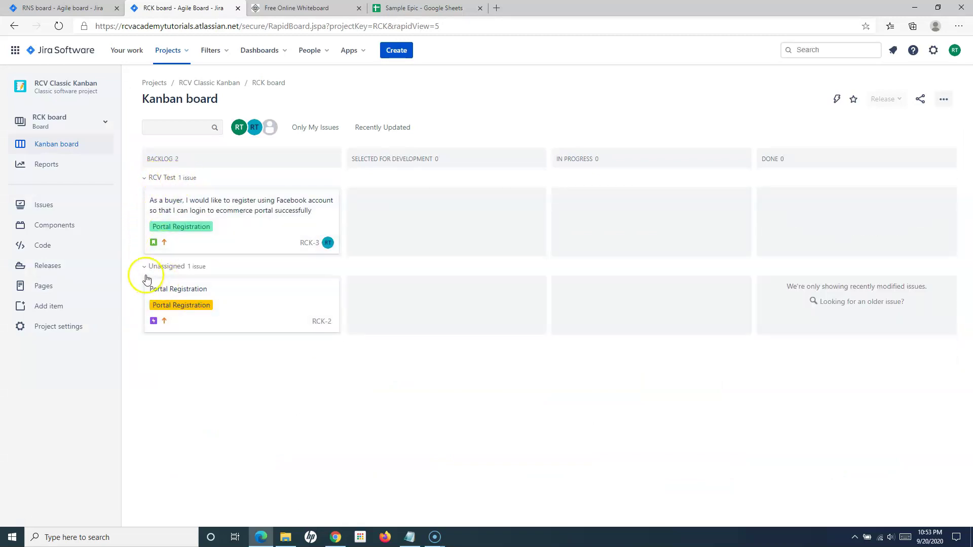
{"action": "left_click", "coordinate": [145, 271]}
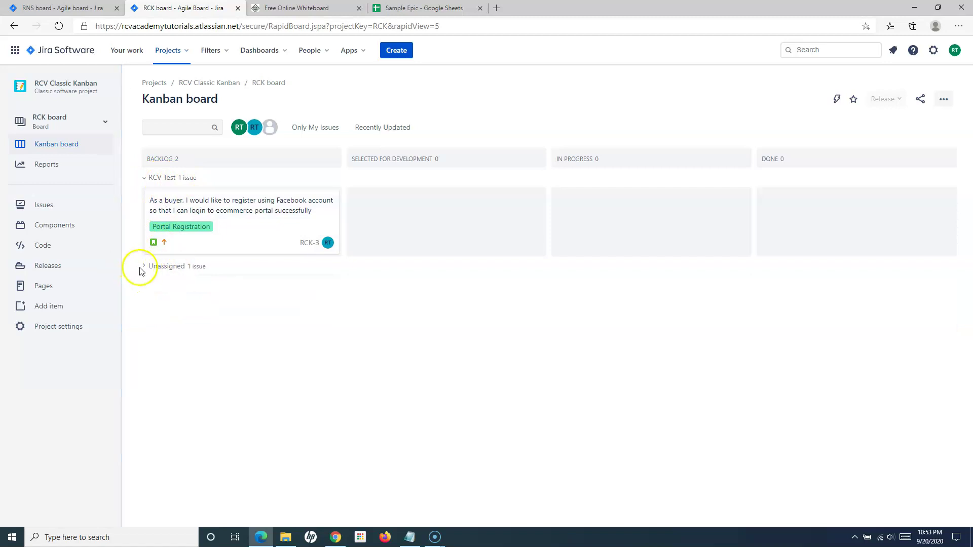
{"action": "left_click", "coordinate": [144, 268]}
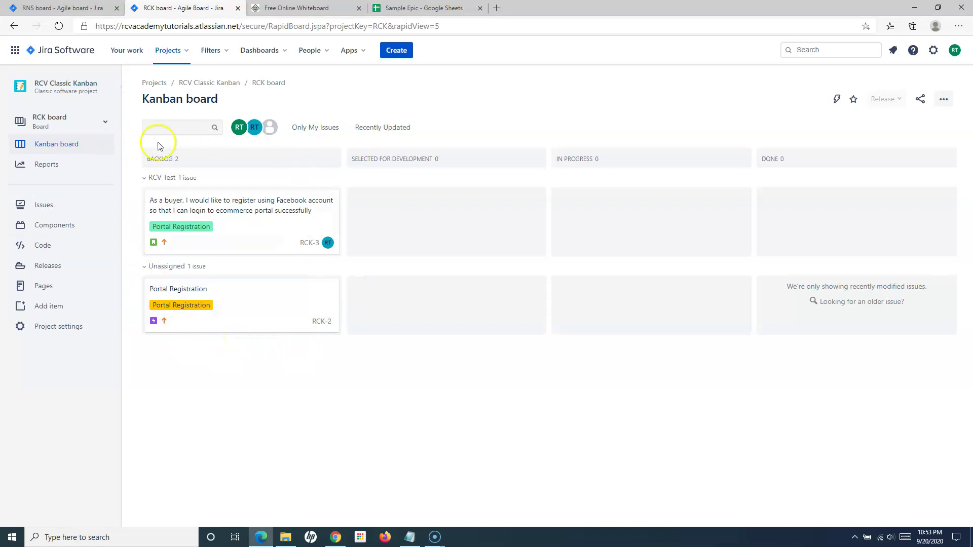
Open the RCV NextGen Scrum project's board from the project list and check the sprint's additional options.
{"action": "left_click", "coordinate": [72, 52]}
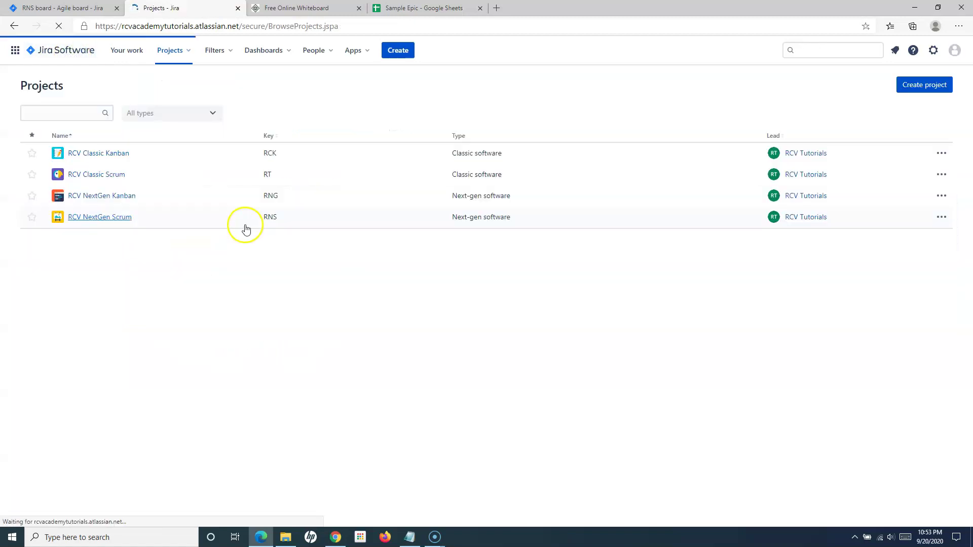
{"action": "left_click", "coordinate": [103, 222]}
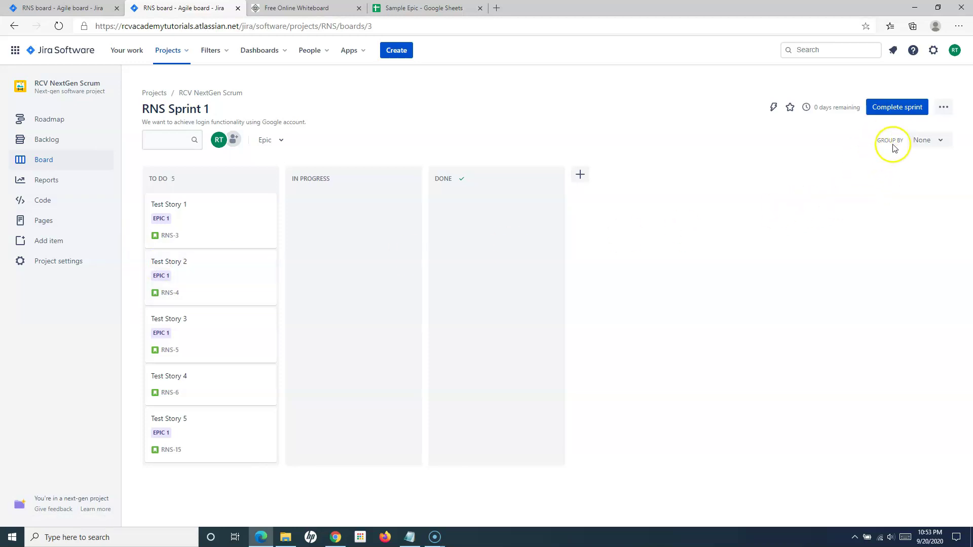
{"action": "left_click", "coordinate": [944, 109]}
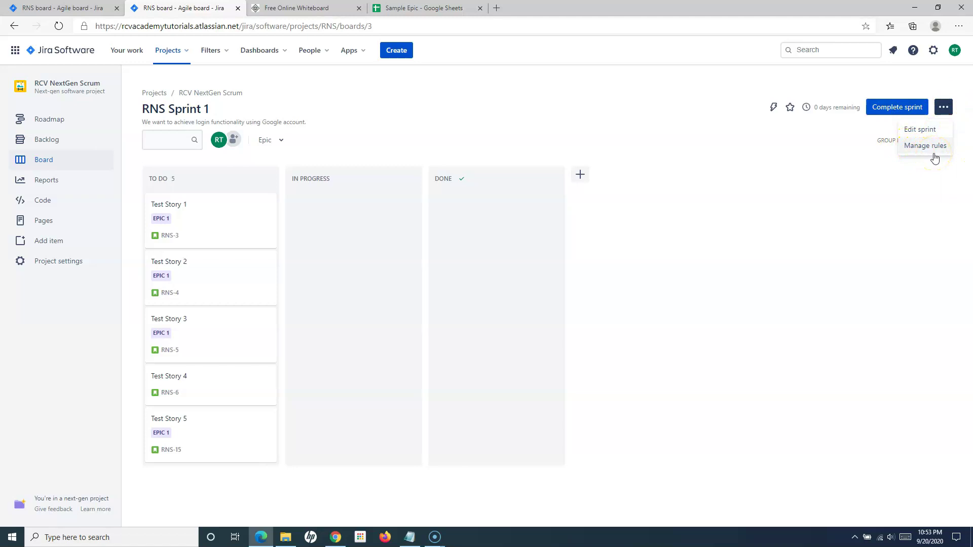
{"action": "left_click", "coordinate": [883, 210]}
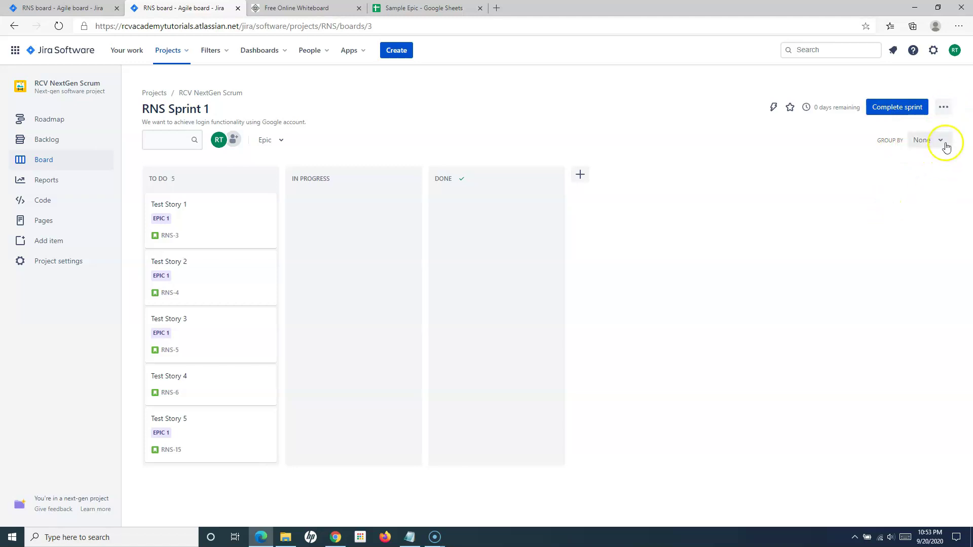
Group the RNS Sprint 1 board by Assignee, and collapse and re-expand its Unassigned swimlane.
{"action": "left_click", "coordinate": [944, 144]}
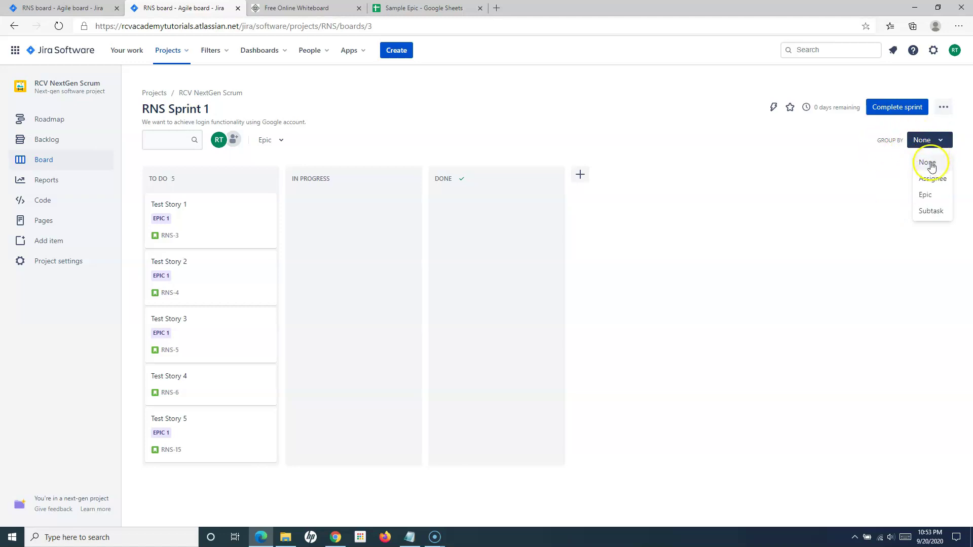
{"action": "left_click", "coordinate": [932, 179]}
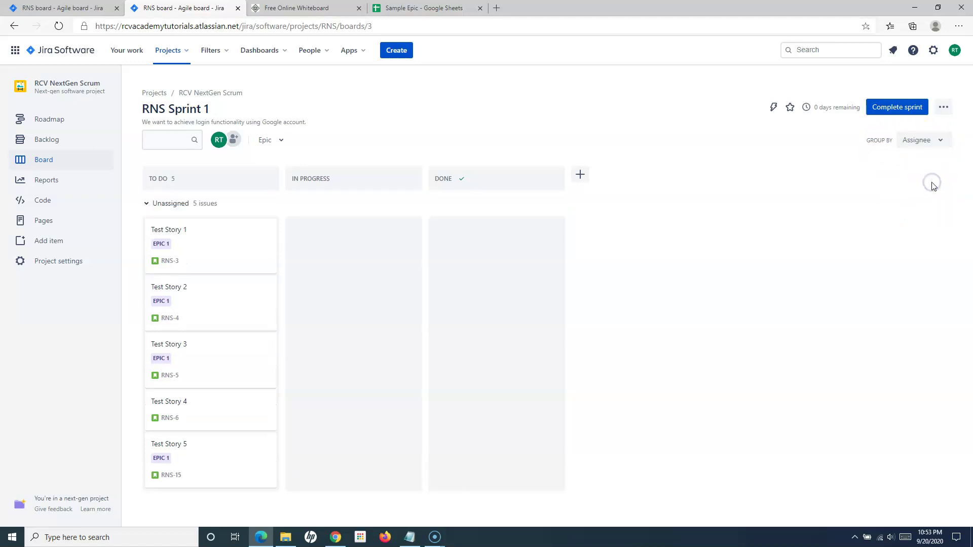
{"action": "left_click", "coordinate": [145, 204]}
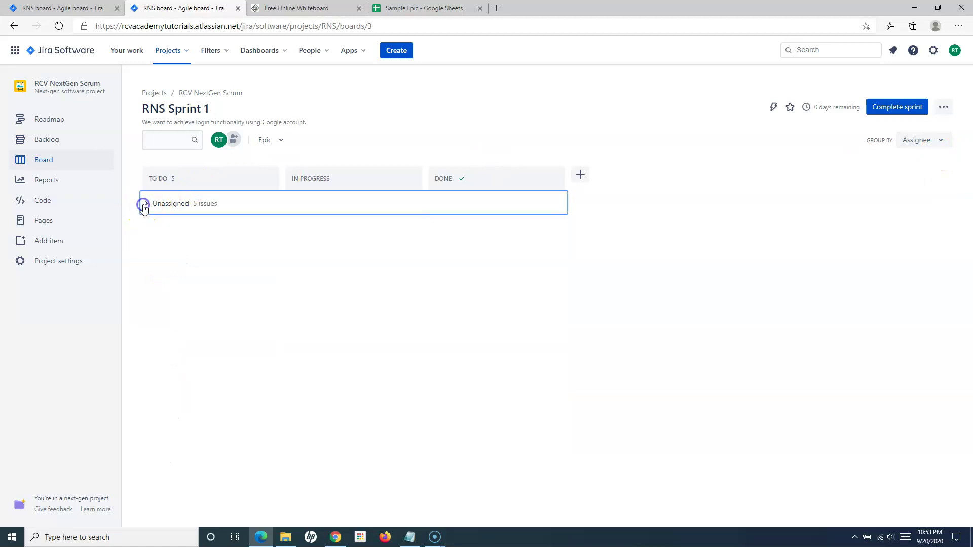
{"action": "left_click", "coordinate": [144, 205]}
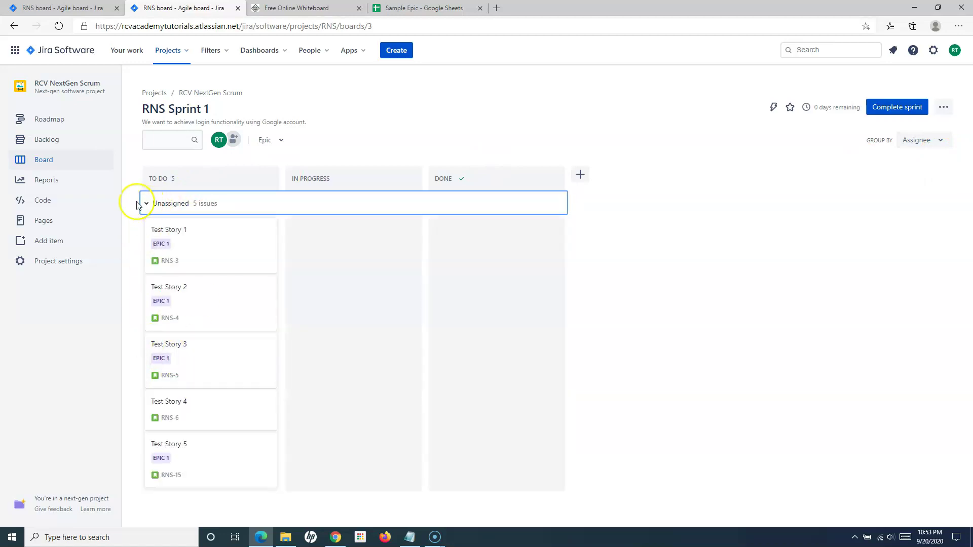
Group the RNS Sprint 1 board by Epic, and collapse and re-expand the Issues without Epic and Epic 1 swimlanes.
{"action": "left_click", "coordinate": [940, 140]}
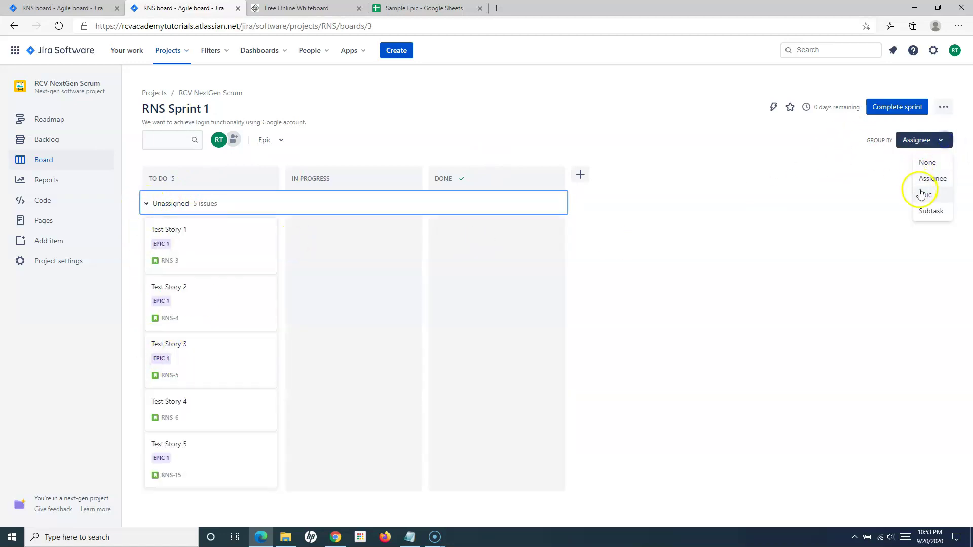
{"action": "left_click", "coordinate": [925, 196]}
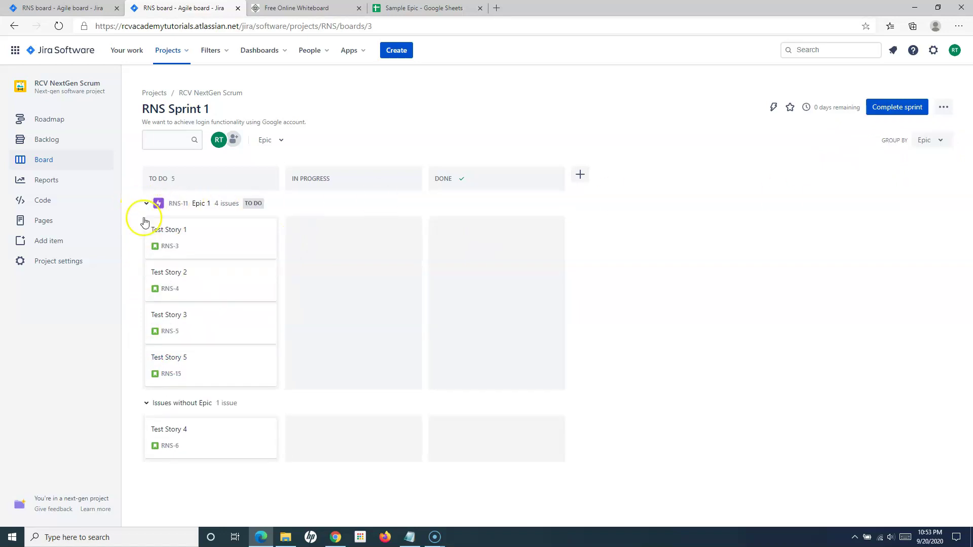
{"action": "left_click", "coordinate": [146, 404]}
{"action": "left_click", "coordinate": [147, 404]}
{"action": "left_click", "coordinate": [146, 203]}
{"action": "left_click", "coordinate": [146, 204]}
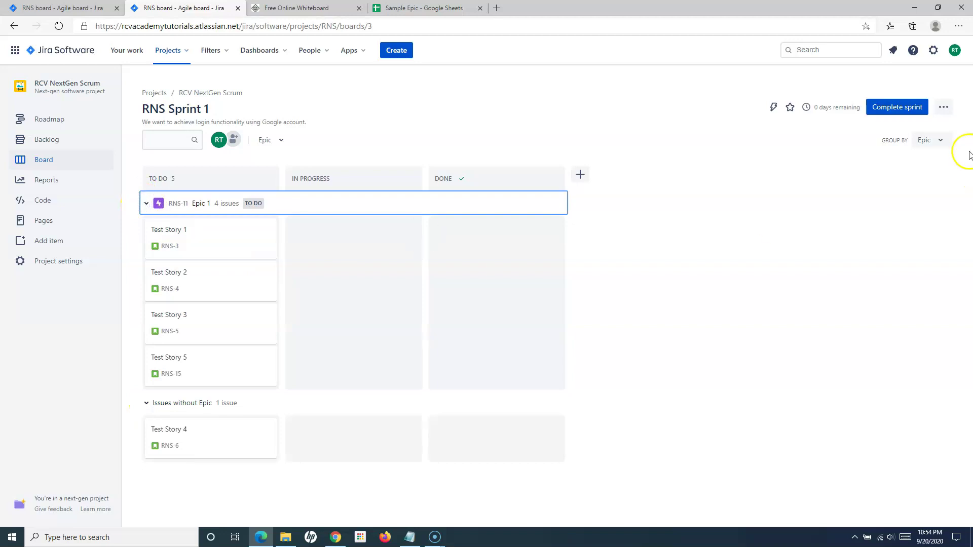
Group the RNS Sprint 1 board by Subtask and review the remaining grouping options without changing the selection.
{"action": "left_click", "coordinate": [938, 141]}
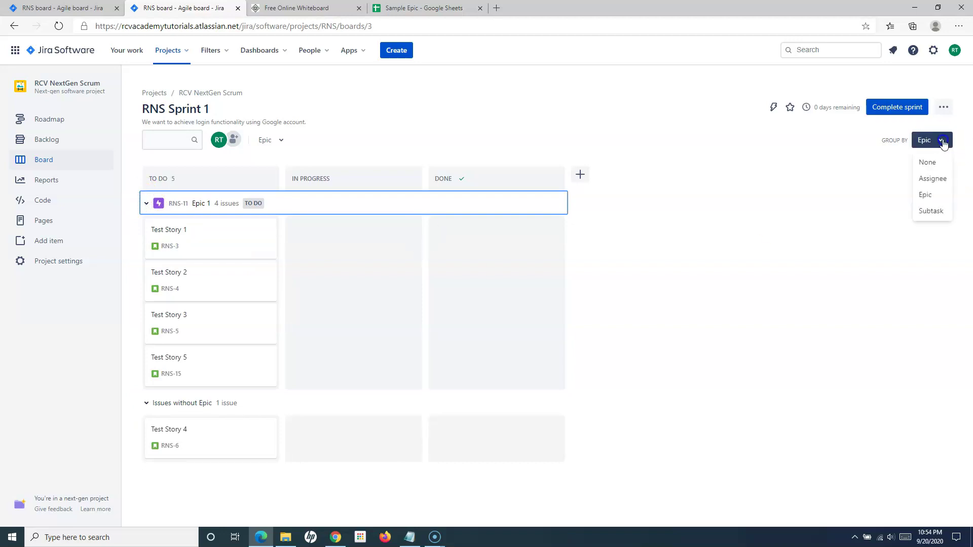
{"action": "left_click", "coordinate": [933, 211]}
{"action": "left_click", "coordinate": [945, 145]}
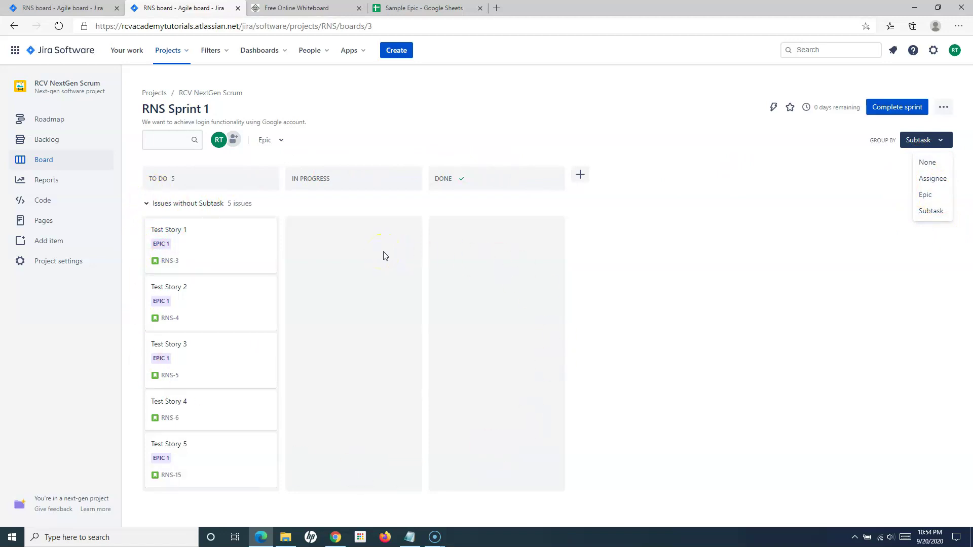
{"action": "left_click", "coordinate": [666, 254]}
Open the RCV NextGen Kanban project's board from the project list and display its grouping options.
{"action": "left_click", "coordinate": [61, 50]}
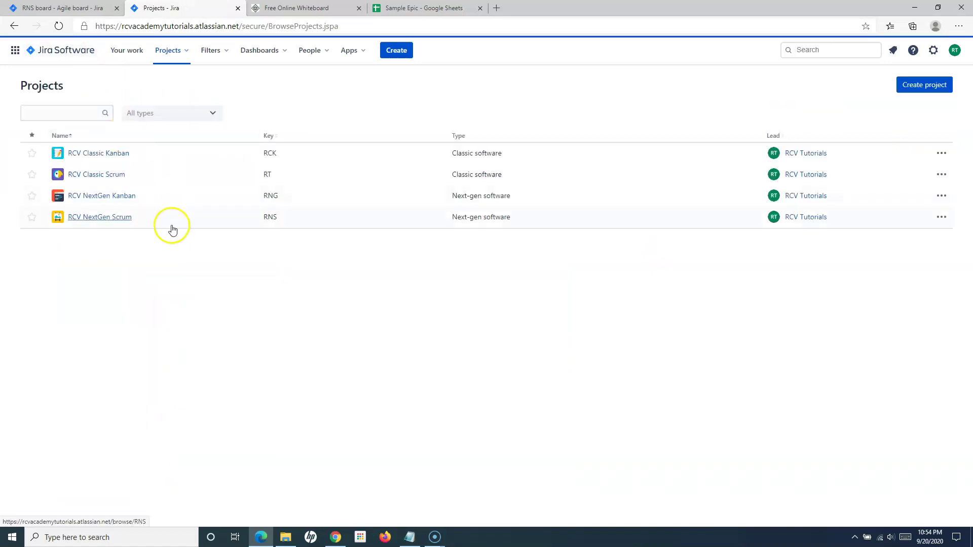
{"action": "left_click", "coordinate": [114, 198]}
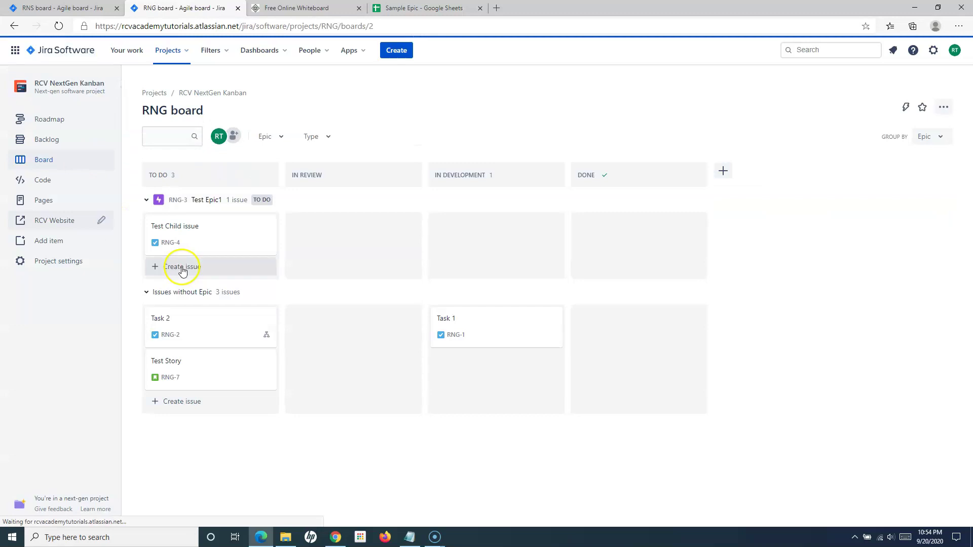
{"action": "left_click", "coordinate": [940, 137]}
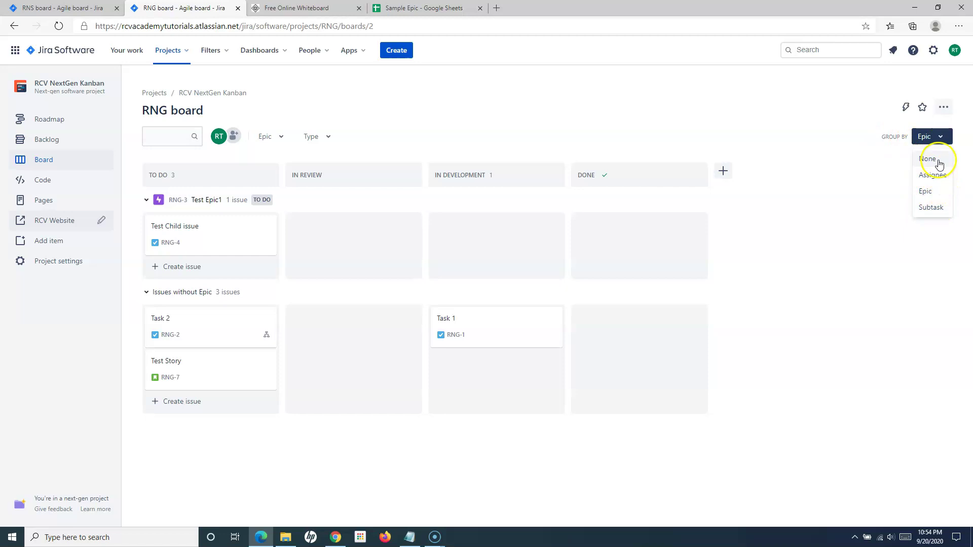
Group the RNG board by Assignee, and set its grouping back to None.
{"action": "left_click", "coordinate": [936, 180]}
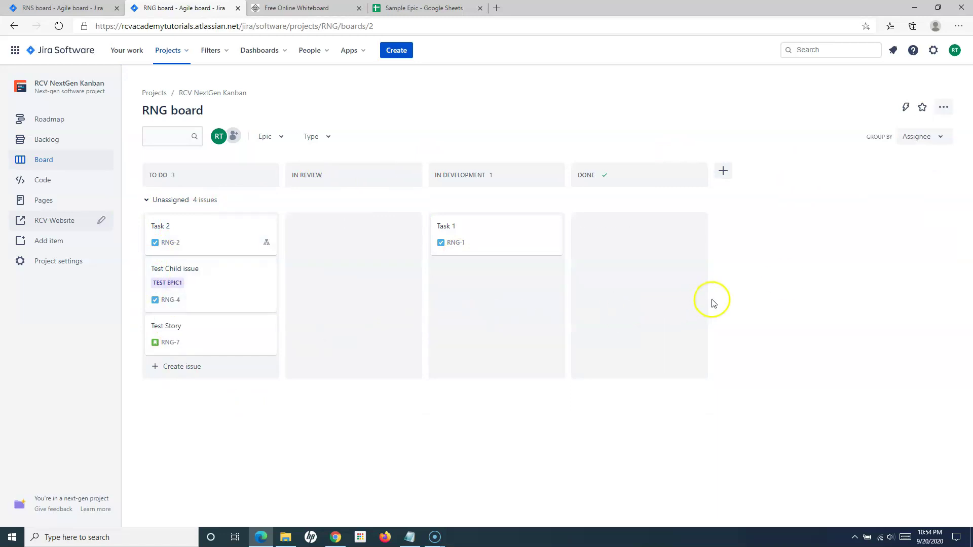
{"action": "left_click", "coordinate": [942, 144]}
{"action": "left_click", "coordinate": [929, 160]}
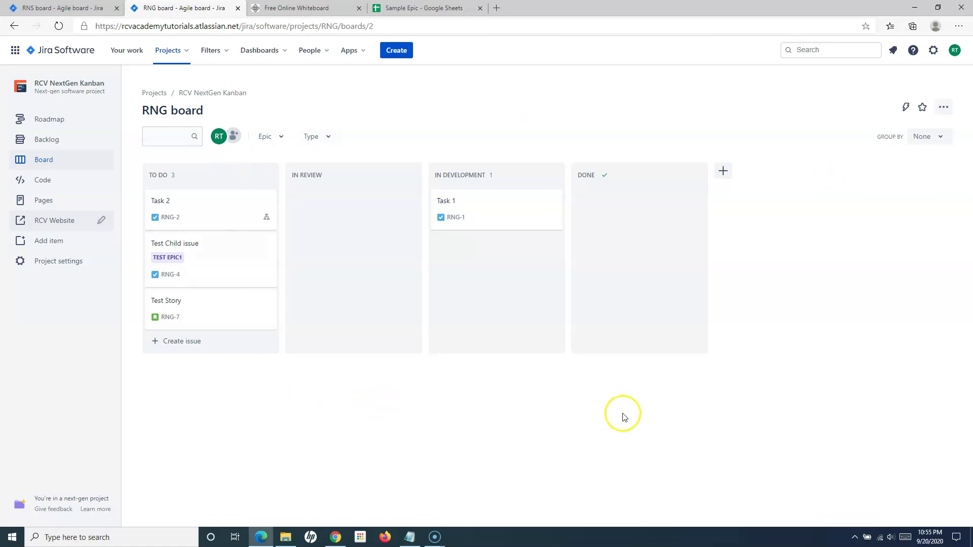
Review the RNG board's available grouping options and additional board actions without changing any setting.
{"action": "left_click", "coordinate": [941, 139]}
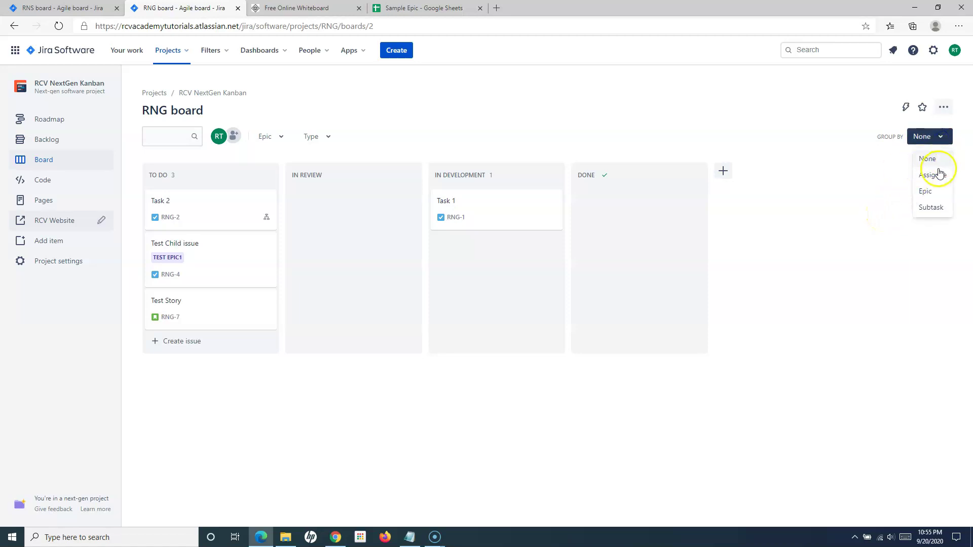
{"action": "left_click", "coordinate": [884, 262]}
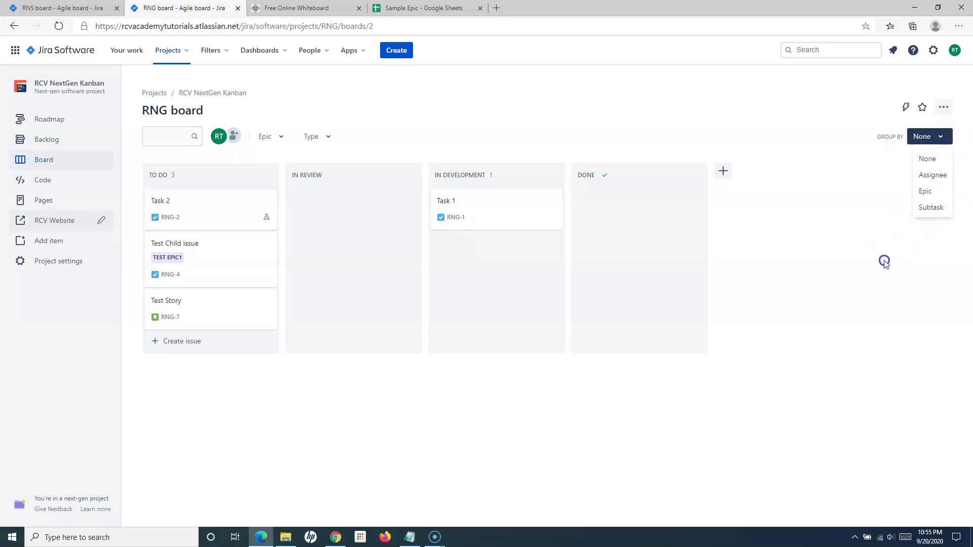
{"action": "left_click", "coordinate": [951, 113]}
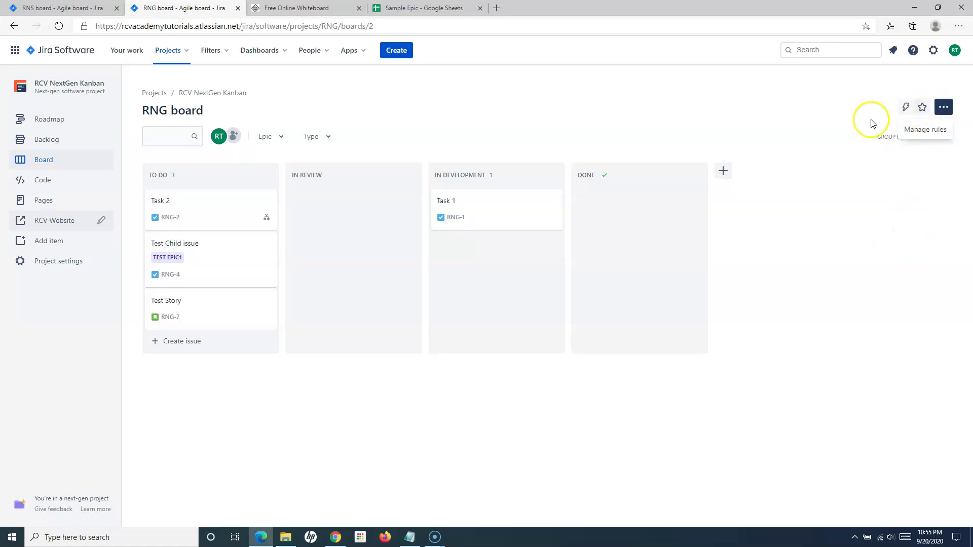
{"action": "left_click", "coordinate": [851, 118]}
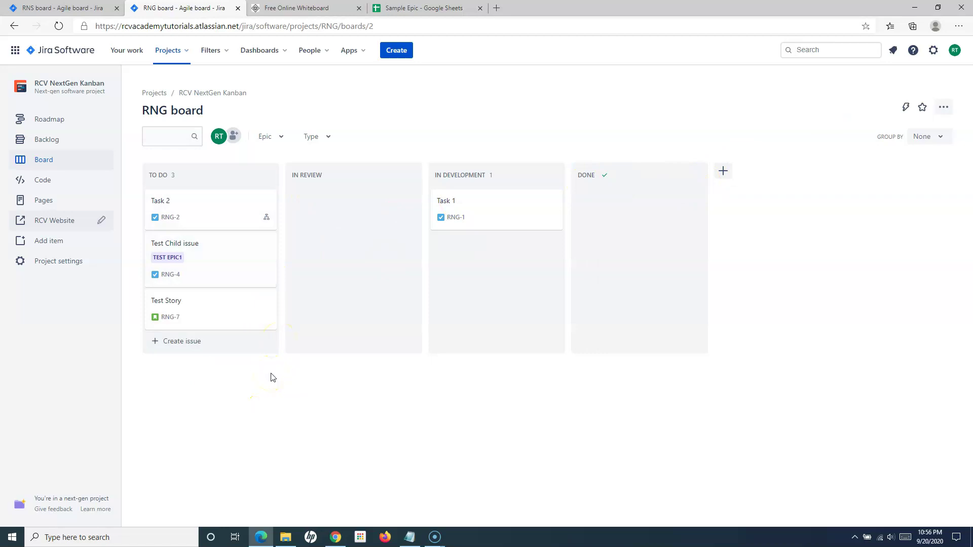
Return from the RNG board to the list of all Jira projects.
{"action": "left_click", "coordinate": [63, 50]}
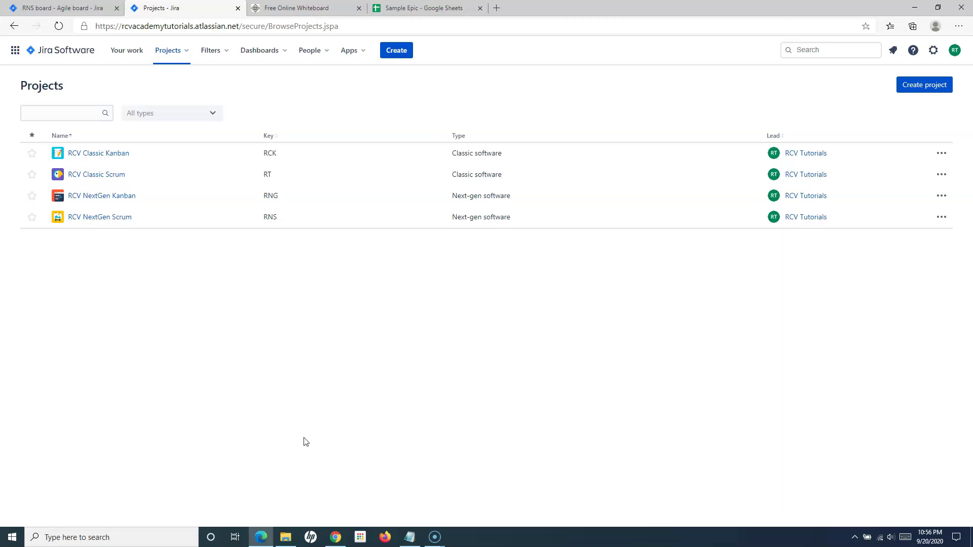
{"action": "left_click", "coordinate": [280, 440]}
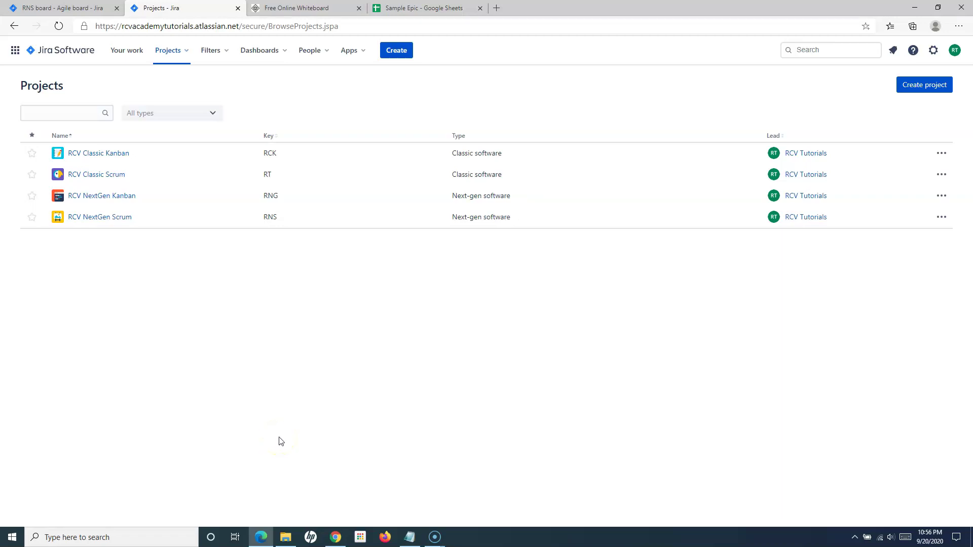